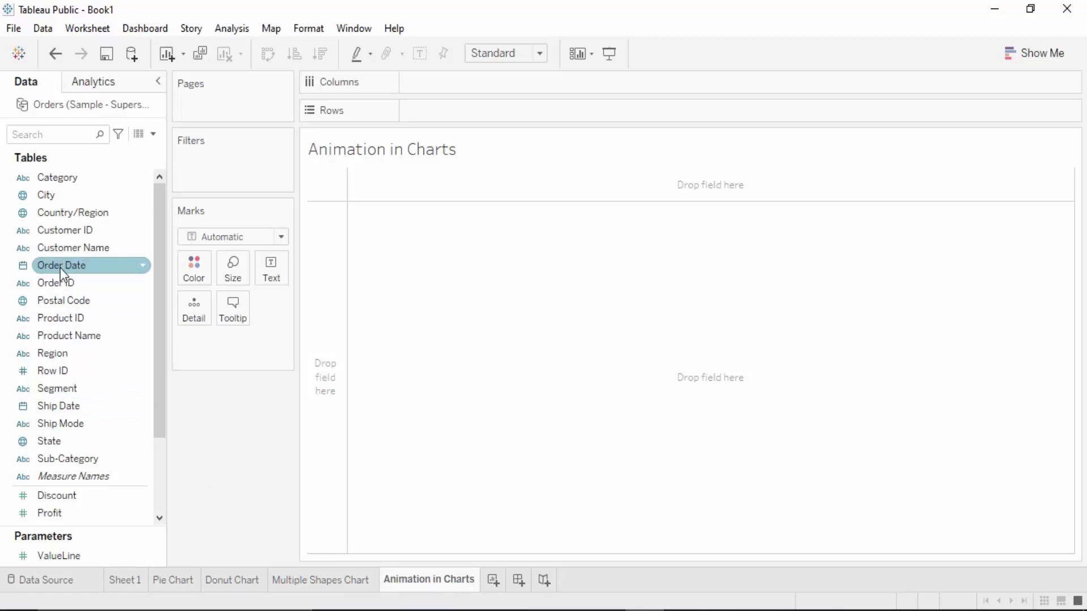
- Place Order Date on Columns and Sales on Rows to chart sales by year
{"action": "left_click_drag", "start_coordinate": [60, 267], "coordinate": [451, 96]}
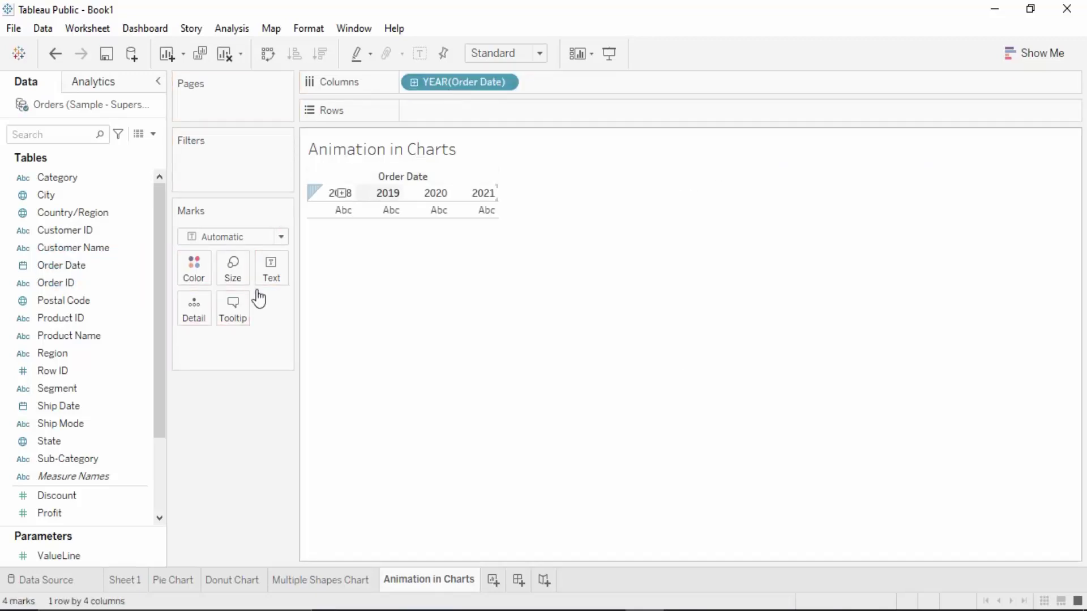
{"action": "scroll", "coordinate": [58, 495], "scroll_direction": "down", "scroll_amount": 3}
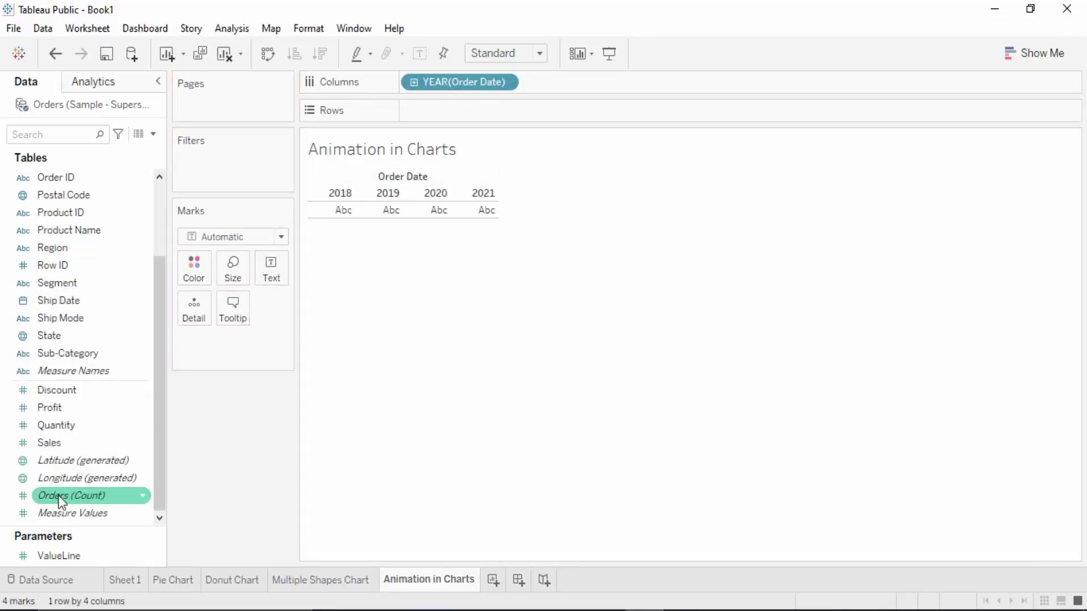
{"action": "left_click_drag", "start_coordinate": [68, 444], "coordinate": [475, 110]}
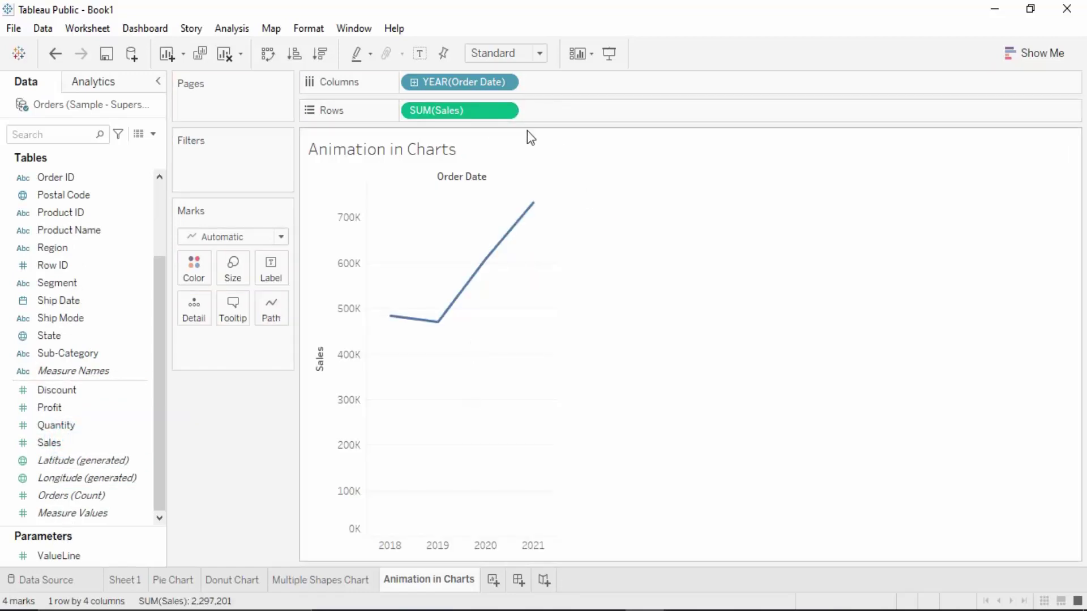
- Change the mark type to Bar and fit the chart to Entire View
{"action": "left_click", "coordinate": [243, 237]}
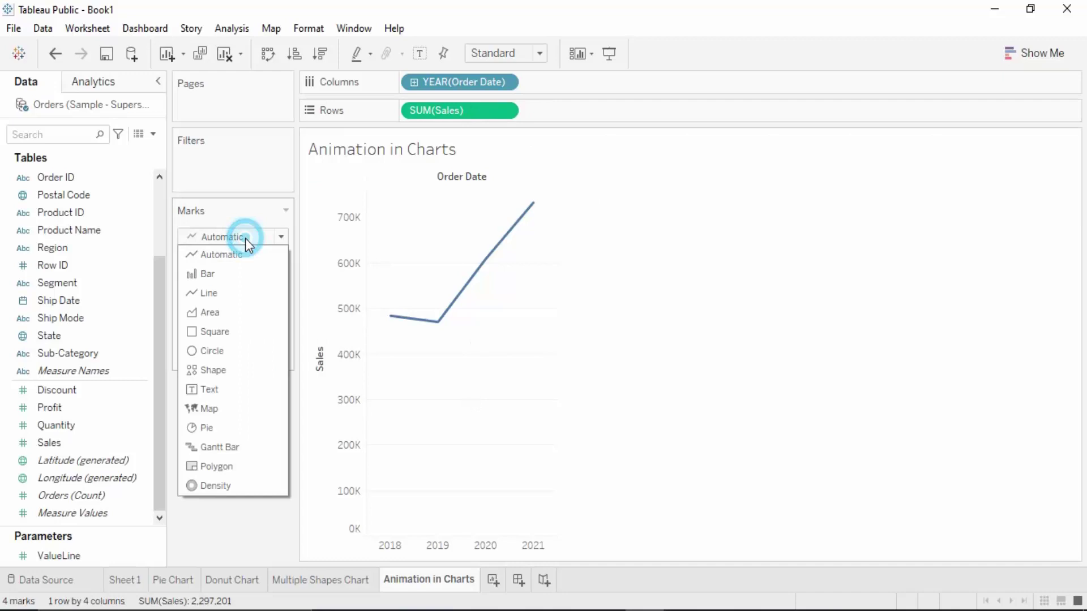
{"action": "left_click", "coordinate": [237, 278]}
{"action": "left_click", "coordinate": [536, 53]}
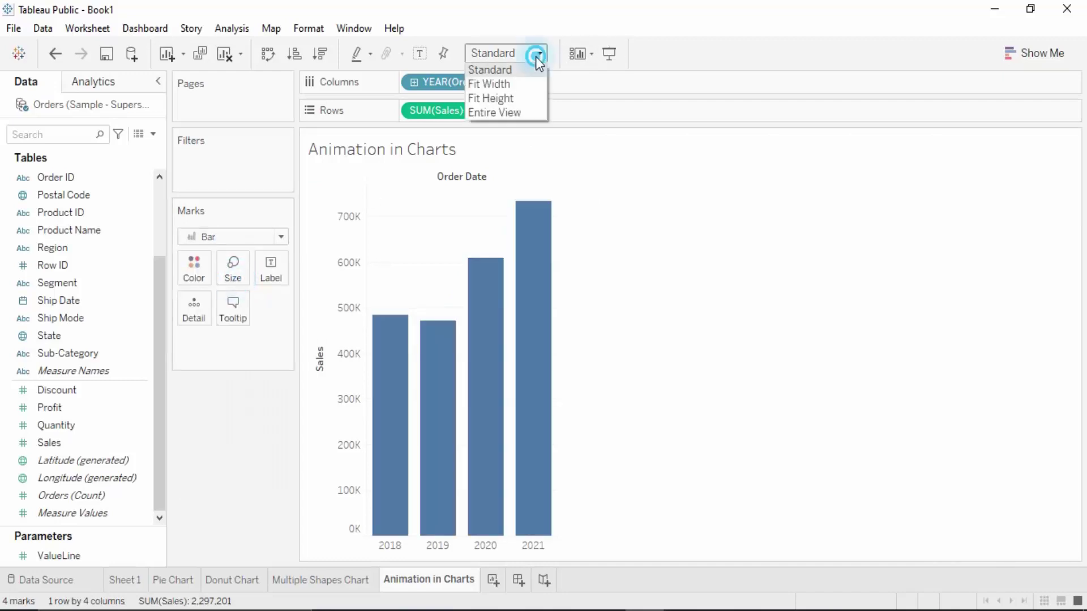
{"action": "left_click", "coordinate": [528, 108]}
- Expand the Order Date year field on Columns to add the quarter level
{"action": "mouse_move", "coordinate": [999, 364]}
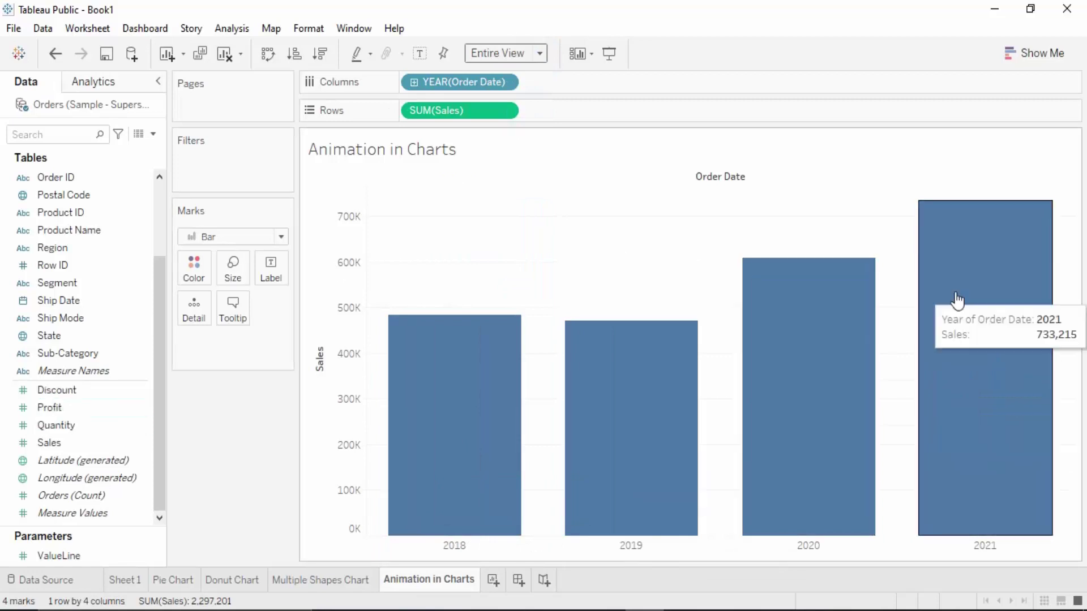
{"action": "left_click", "coordinate": [414, 82]}
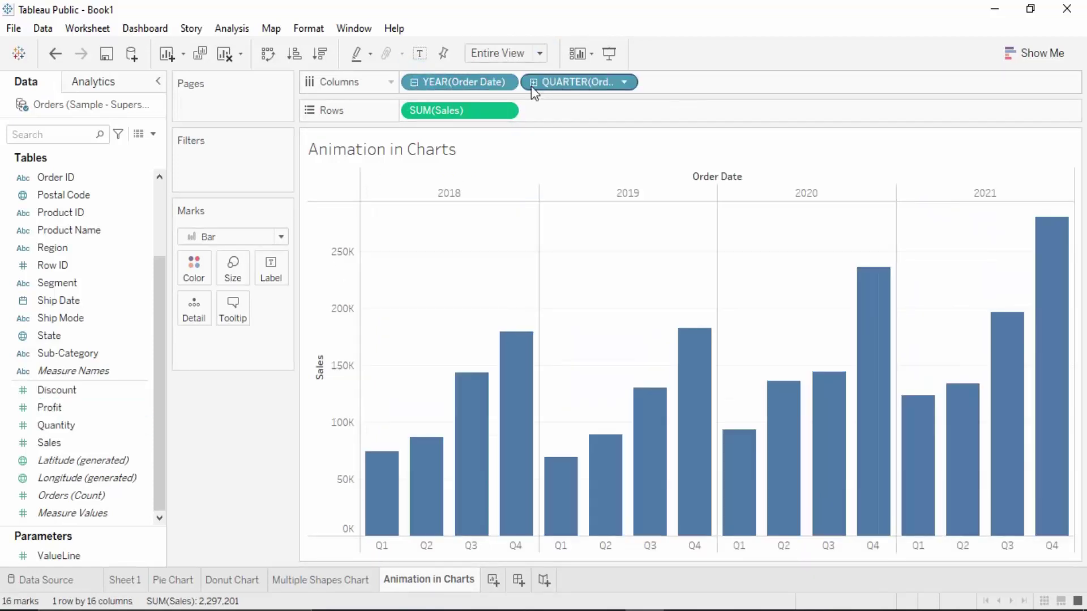
{"action": "mouse_move", "coordinate": [495, 481]}
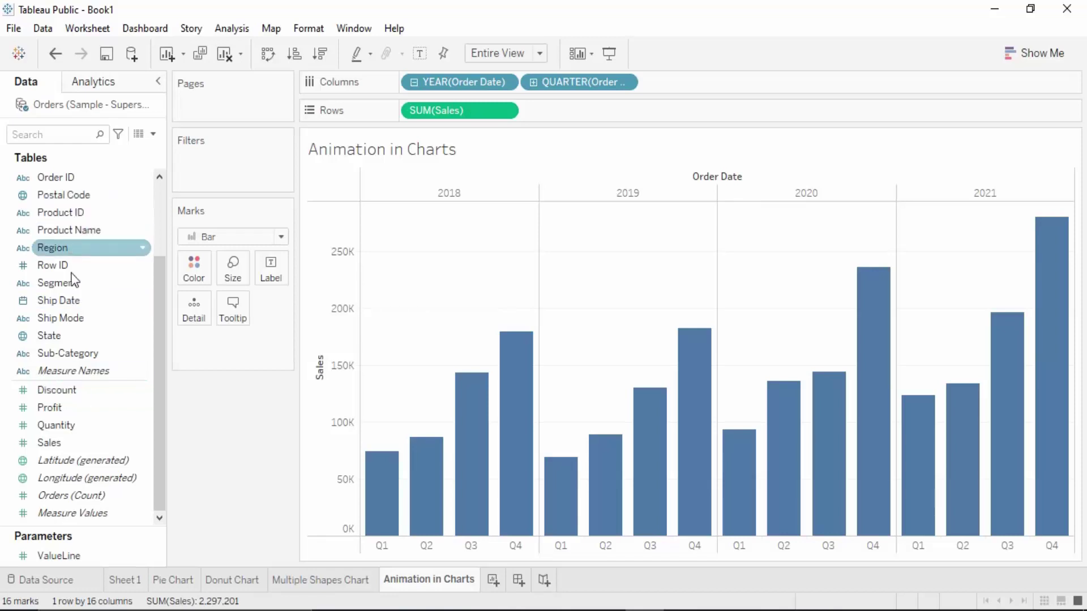
- Add Order Date to Pages and set its date level to Quarter
{"action": "scroll", "coordinate": [71, 334], "scroll_direction": "up", "scroll_amount": 2}
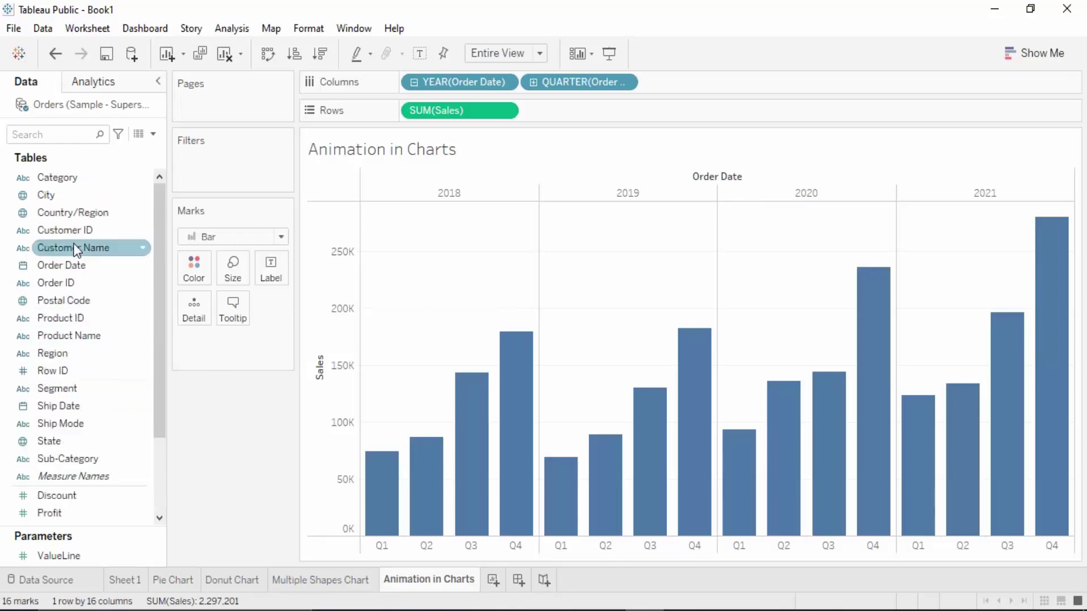
{"action": "left_click_drag", "start_coordinate": [75, 265], "coordinate": [227, 104]}
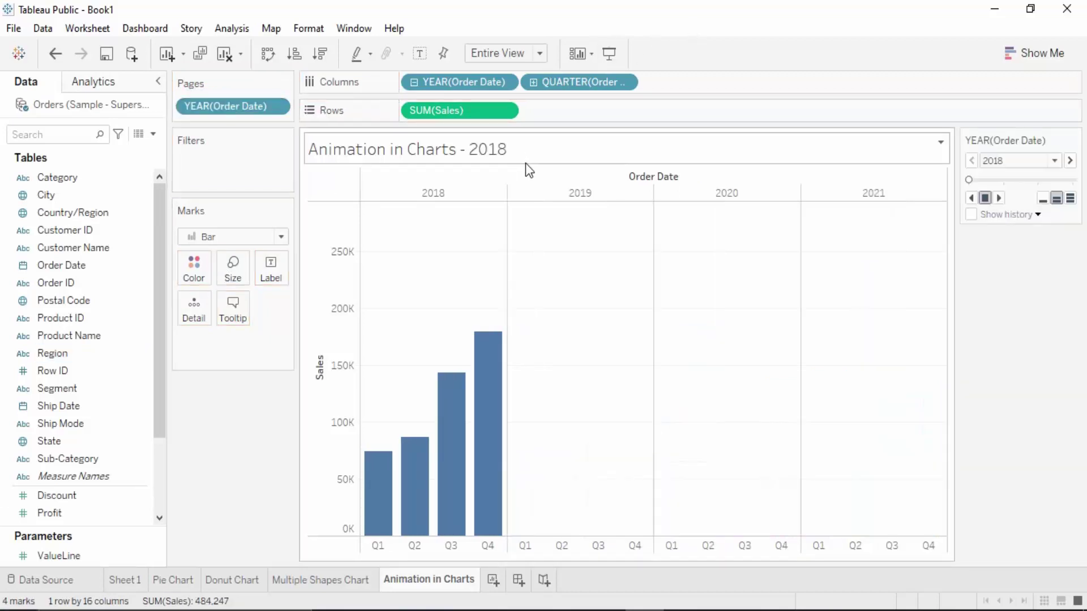
{"action": "left_click", "coordinate": [277, 106]}
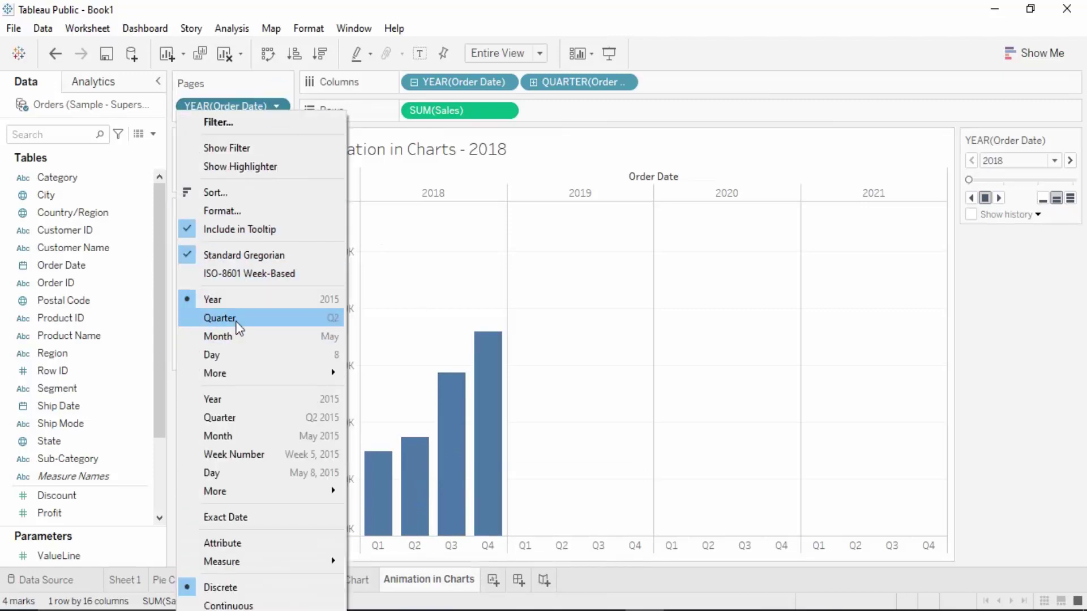
{"action": "left_click", "coordinate": [235, 320]}
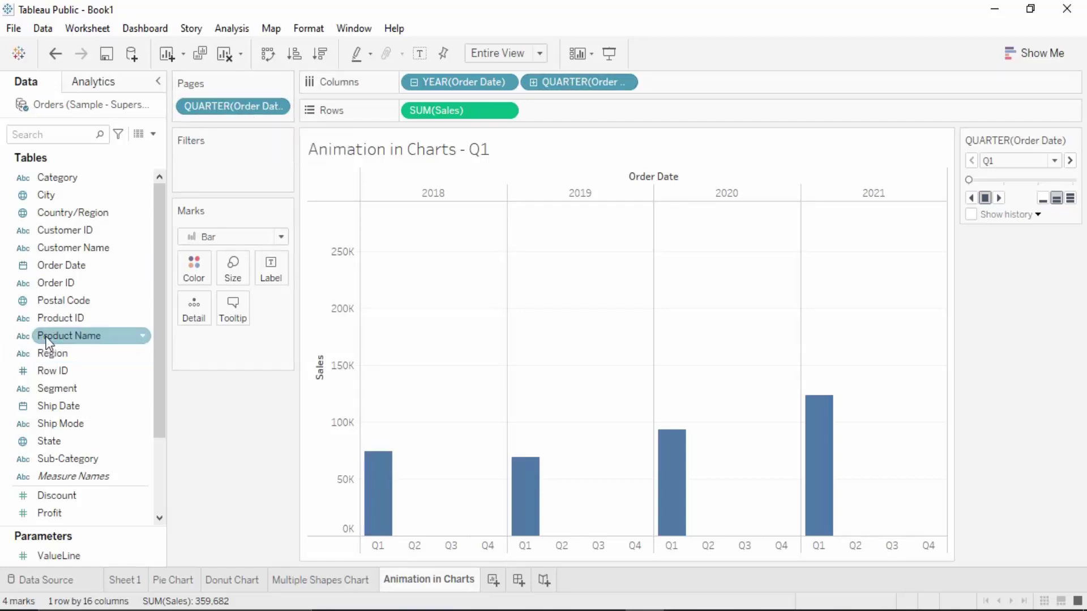
- Remove YEAR(Order Date) from Columns and keep only QUARTER(Order Date) there
{"action": "left_click", "coordinate": [413, 82]}
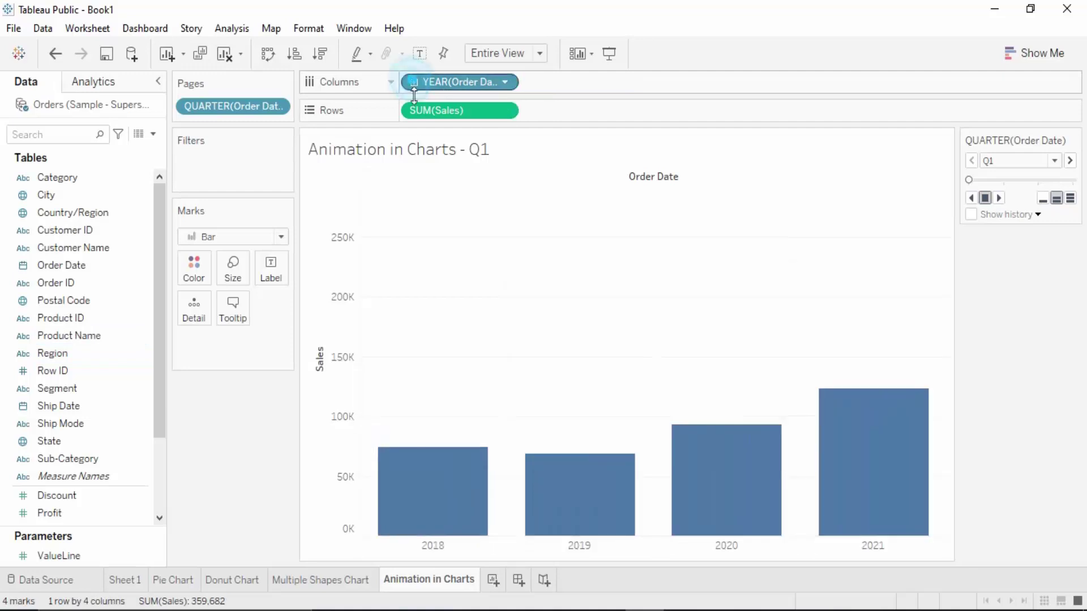
{"action": "left_click", "coordinate": [413, 82]}
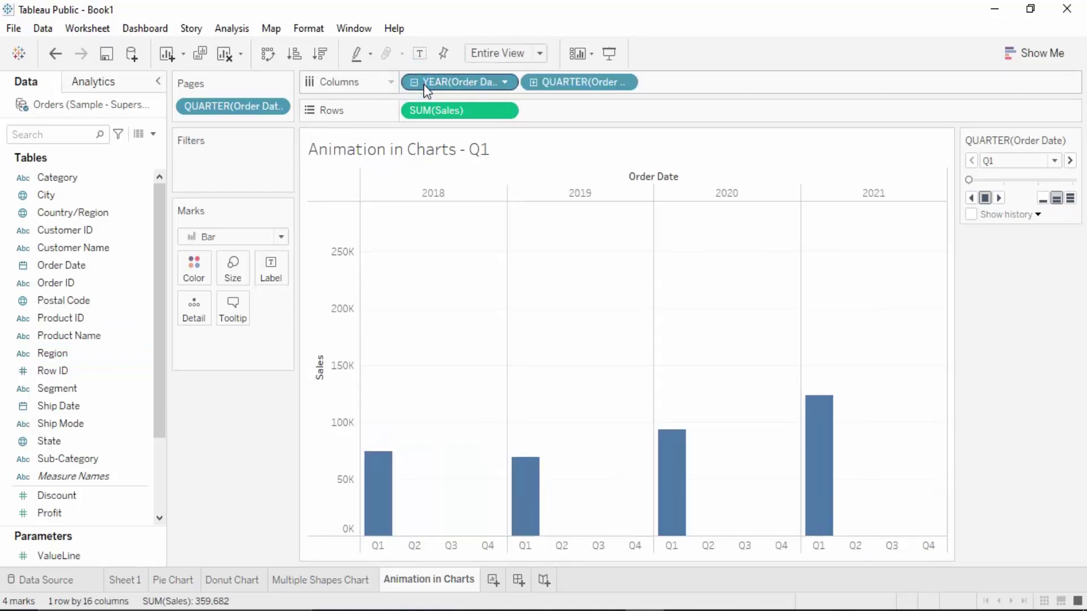
{"action": "left_click_drag", "start_coordinate": [424, 84], "coordinate": [214, 444]}
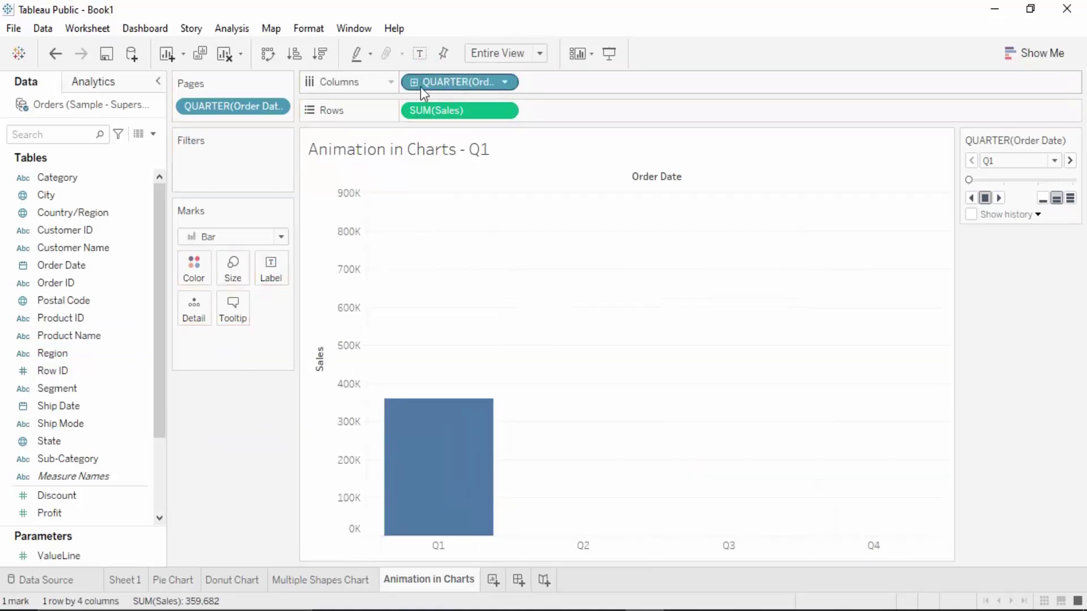
{"action": "left_click_drag", "start_coordinate": [423, 95], "coordinate": [301, 109]}
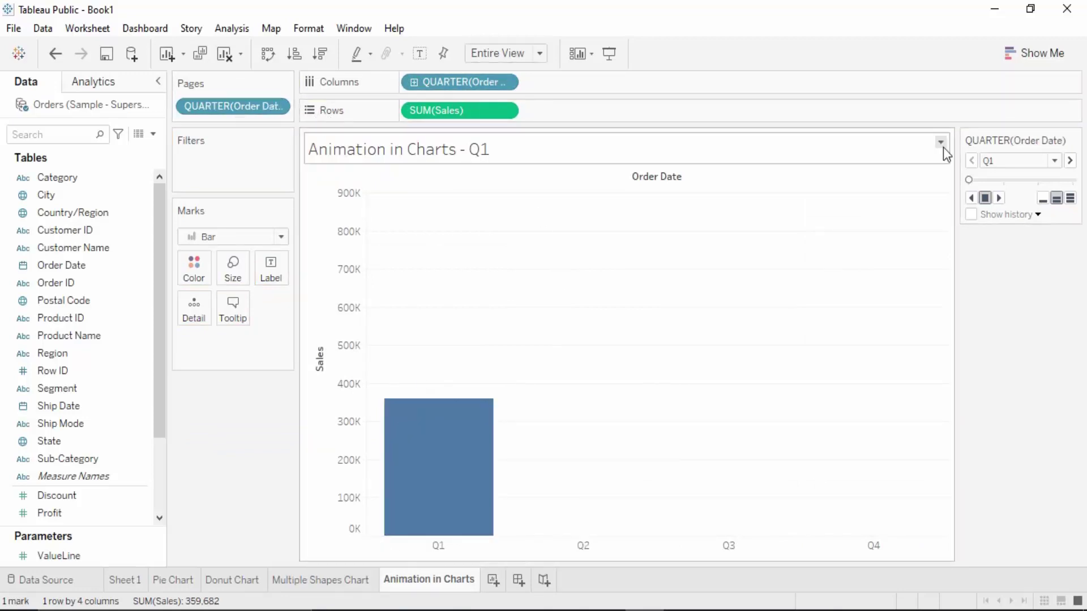
- Play the quarter page animation forward and backward to see the bars change
{"action": "left_click", "coordinate": [1000, 198]}
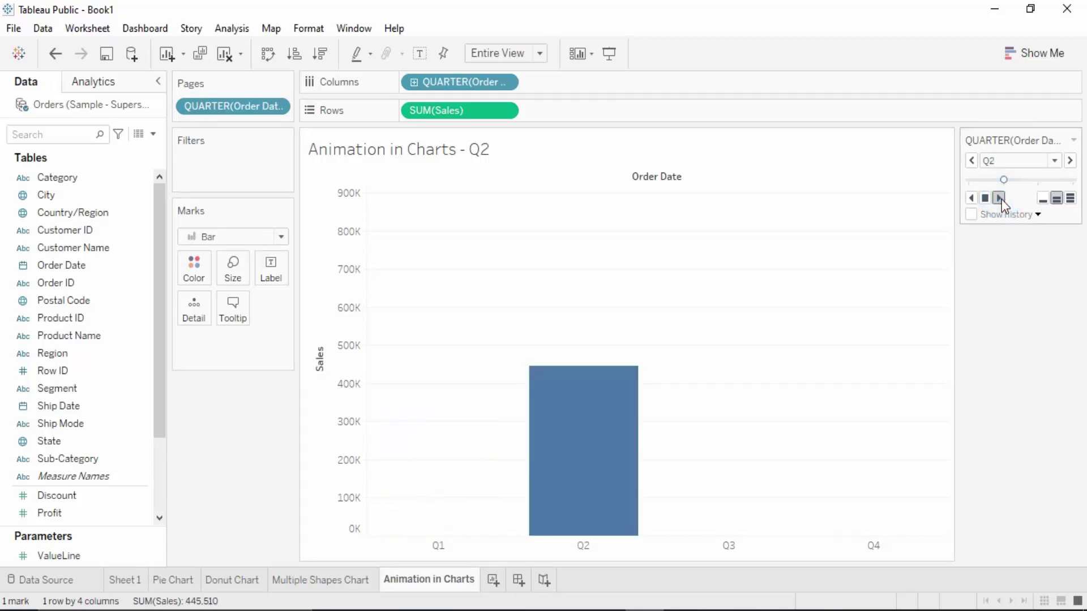
{"action": "left_click", "coordinate": [1000, 199]}
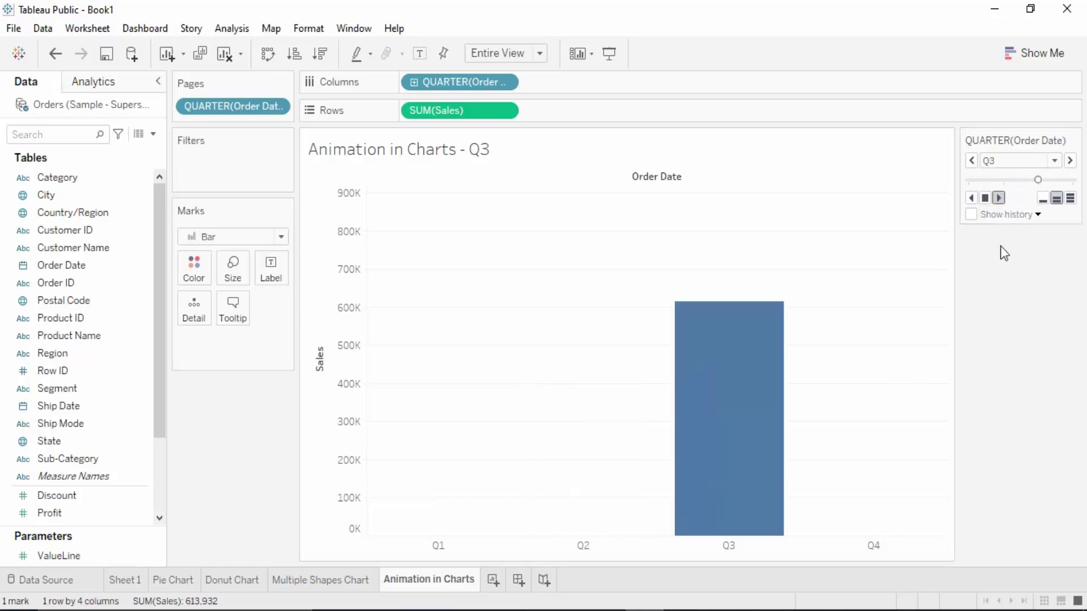
{"action": "left_click", "coordinate": [970, 198]}
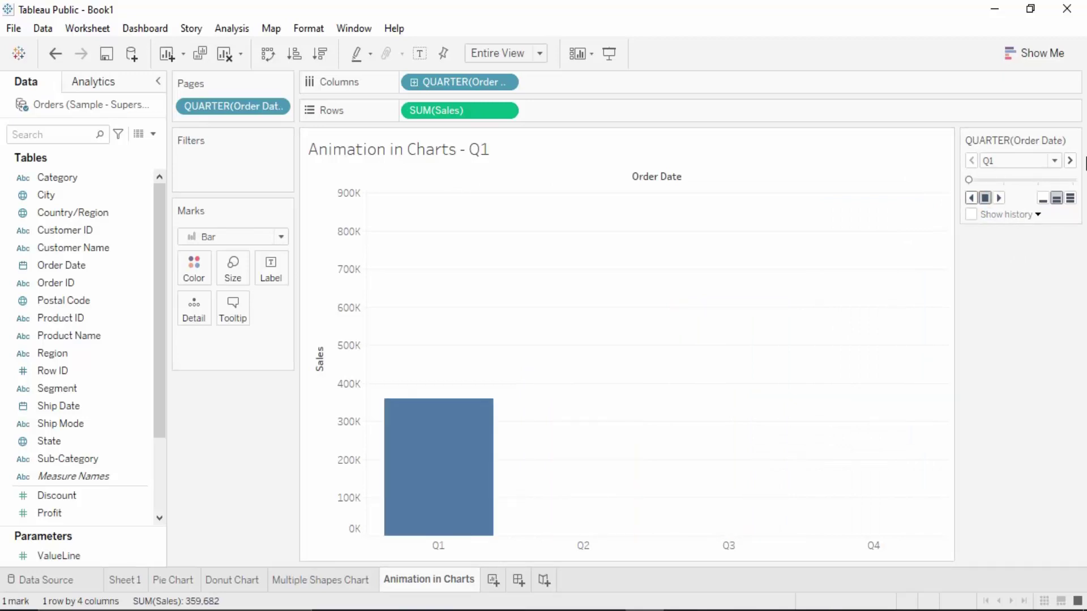
- Set the page playback speed to fast and play the quarters forward and backward
{"action": "left_click", "coordinate": [1043, 199]}
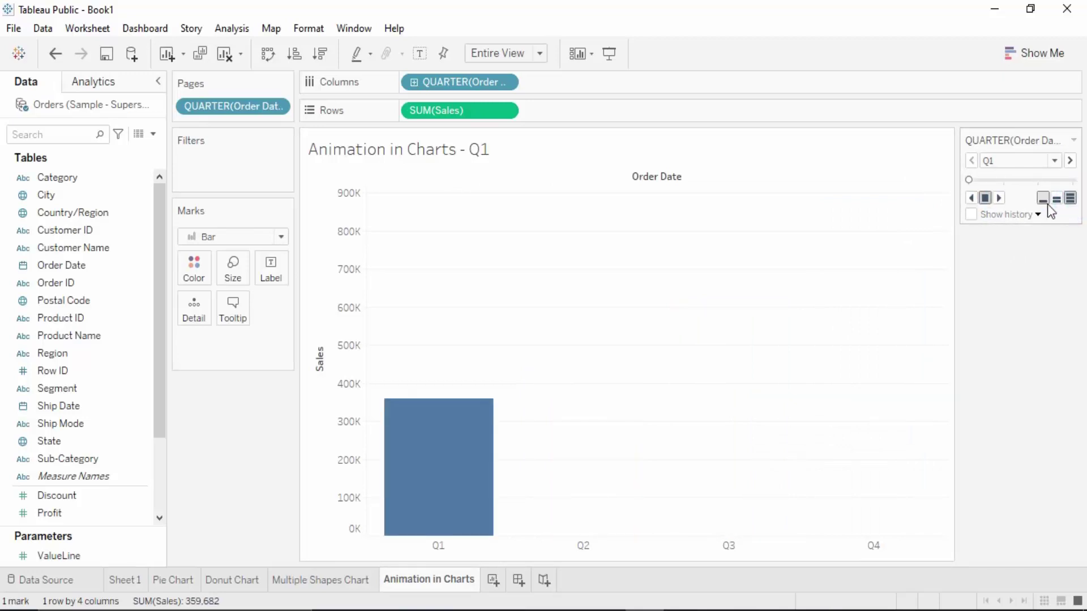
{"action": "left_click", "coordinate": [1056, 200]}
{"action": "left_click", "coordinate": [1064, 198]}
{"action": "left_click", "coordinate": [1001, 198]}
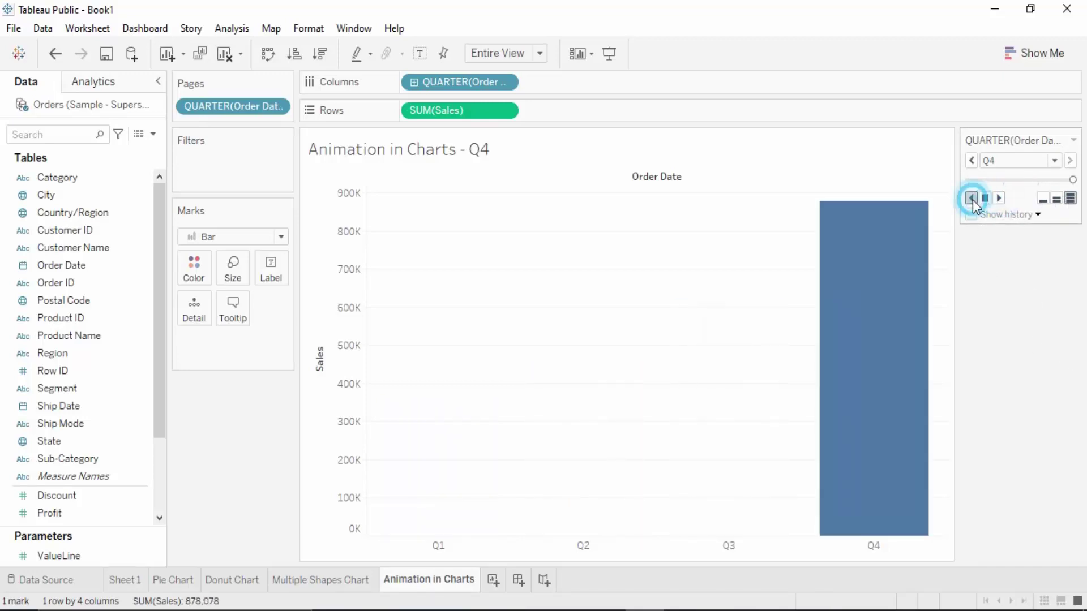
{"action": "left_click", "coordinate": [974, 198]}
{"action": "left_click", "coordinate": [999, 198]}
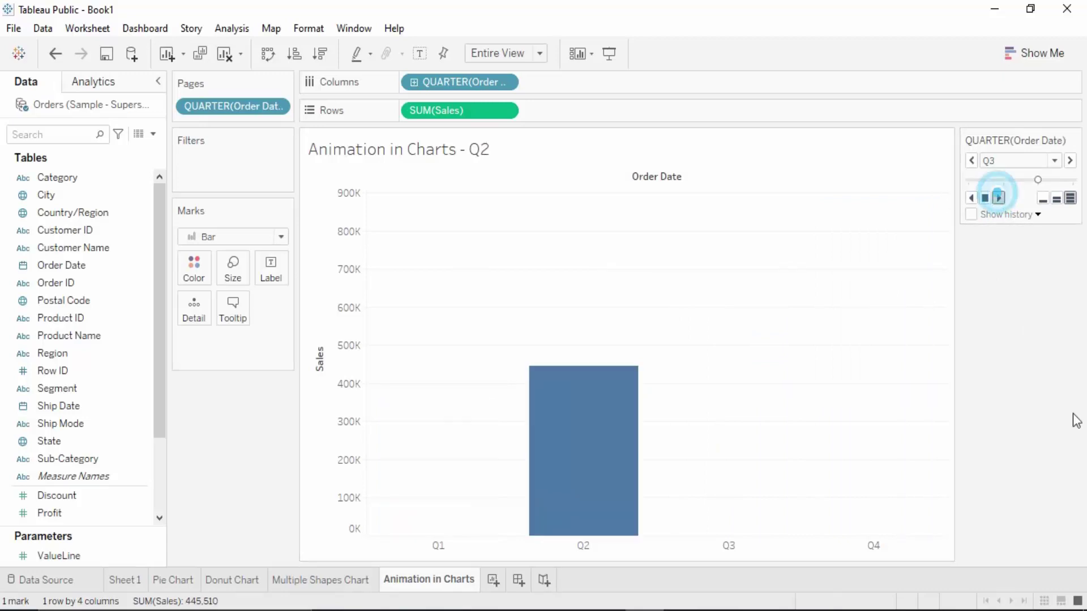
{"action": "left_click", "coordinate": [973, 197]}
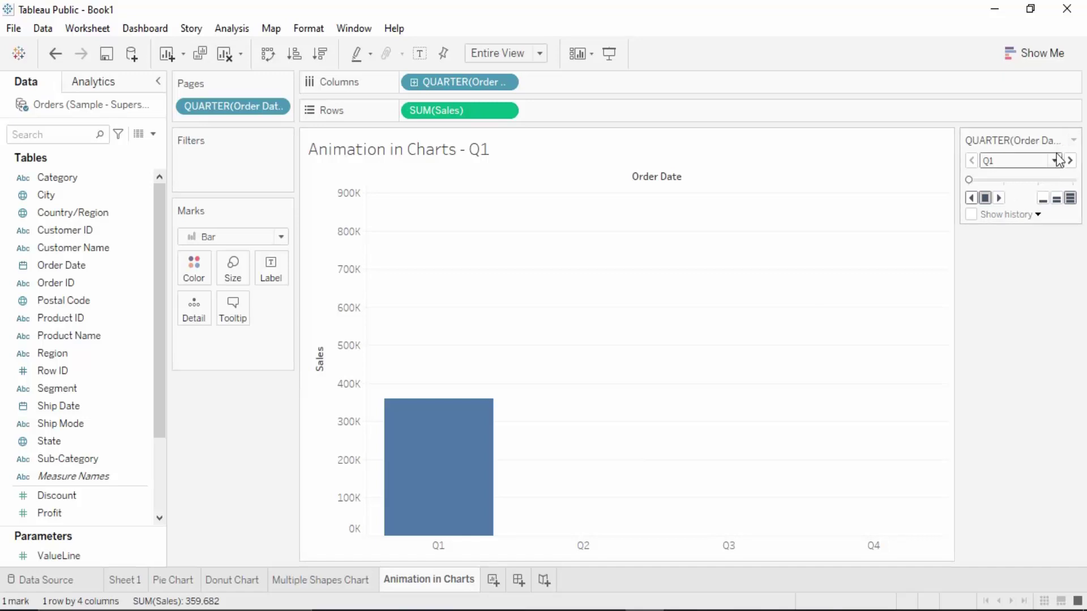
- Enable Loop Playback for the quarter pages and start the animation forward
{"action": "left_click", "coordinate": [1074, 143]}
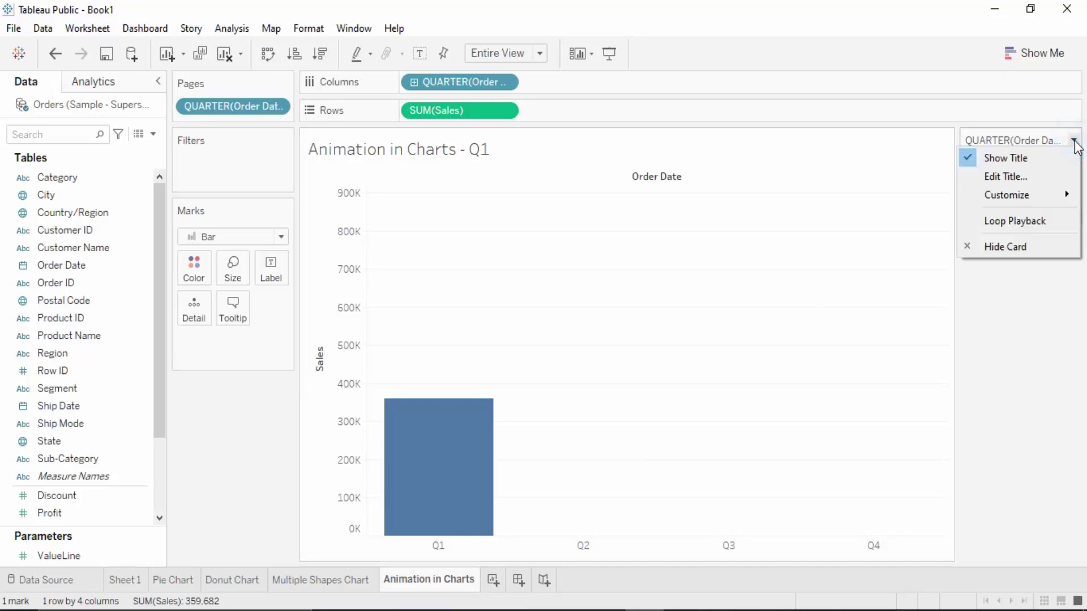
{"action": "left_click", "coordinate": [1042, 218]}
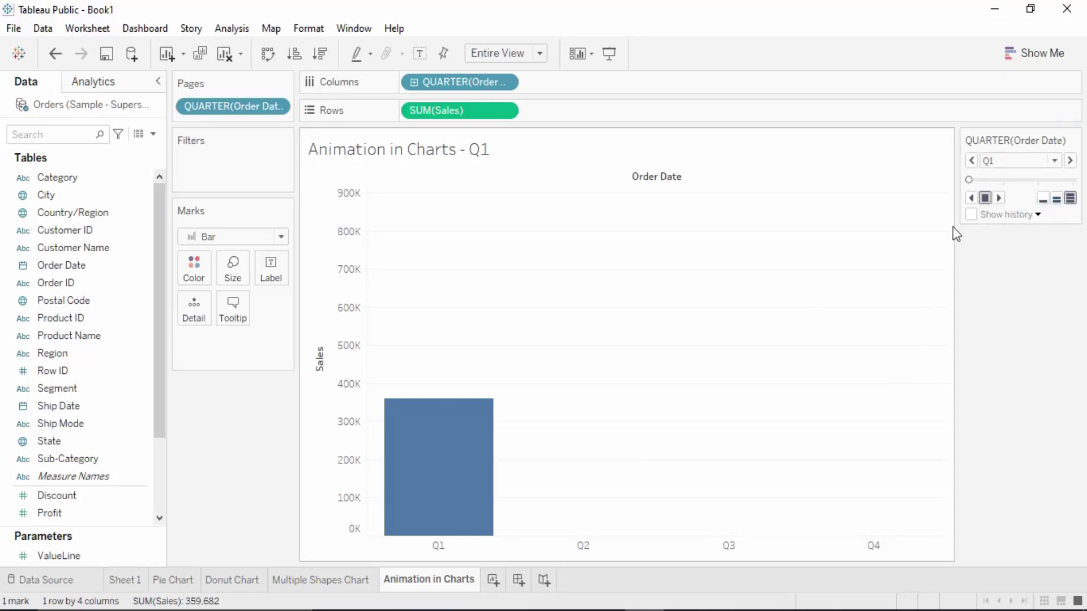
{"action": "left_click", "coordinate": [1073, 140]}
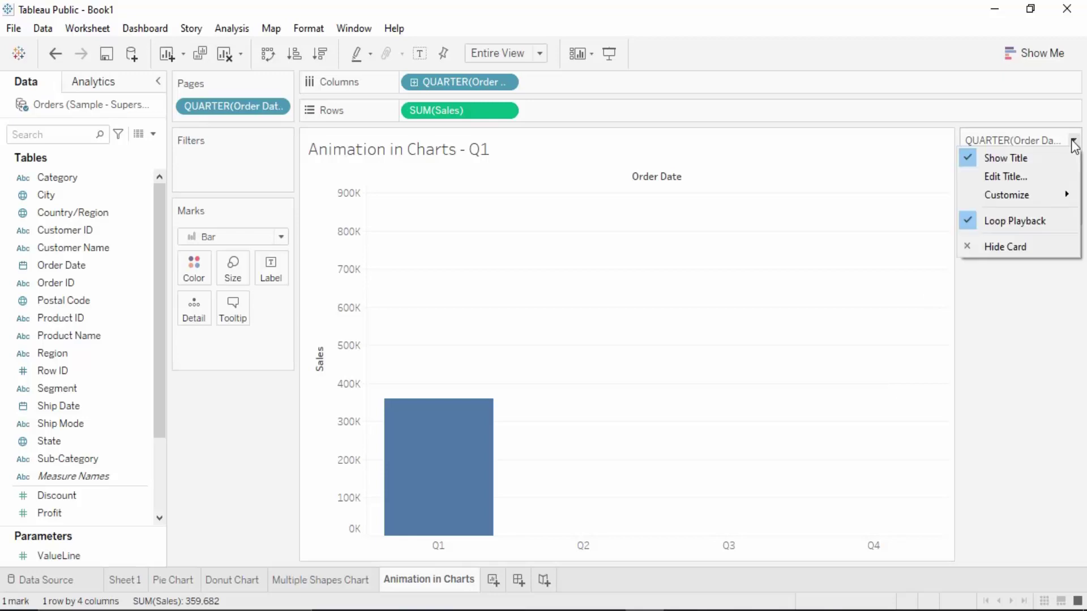
{"action": "left_click", "coordinate": [1010, 221]}
{"action": "left_click", "coordinate": [999, 197]}
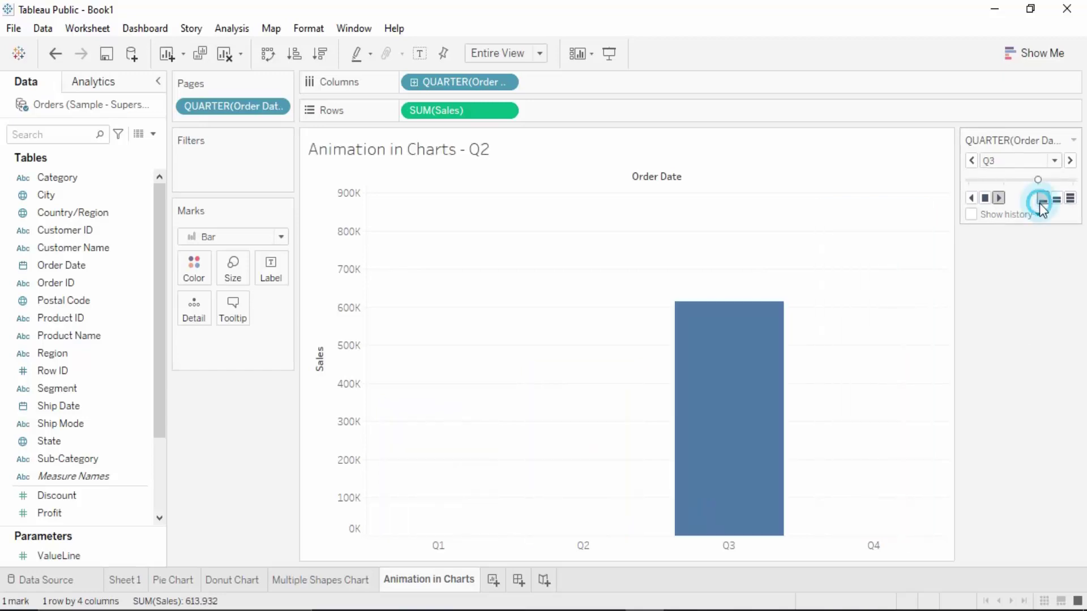
- Try the slow playback speed in both directions, restore normal speed and stop the animation at Q4
{"action": "left_click", "coordinate": [1043, 200]}
{"action": "left_click", "coordinate": [971, 198]}
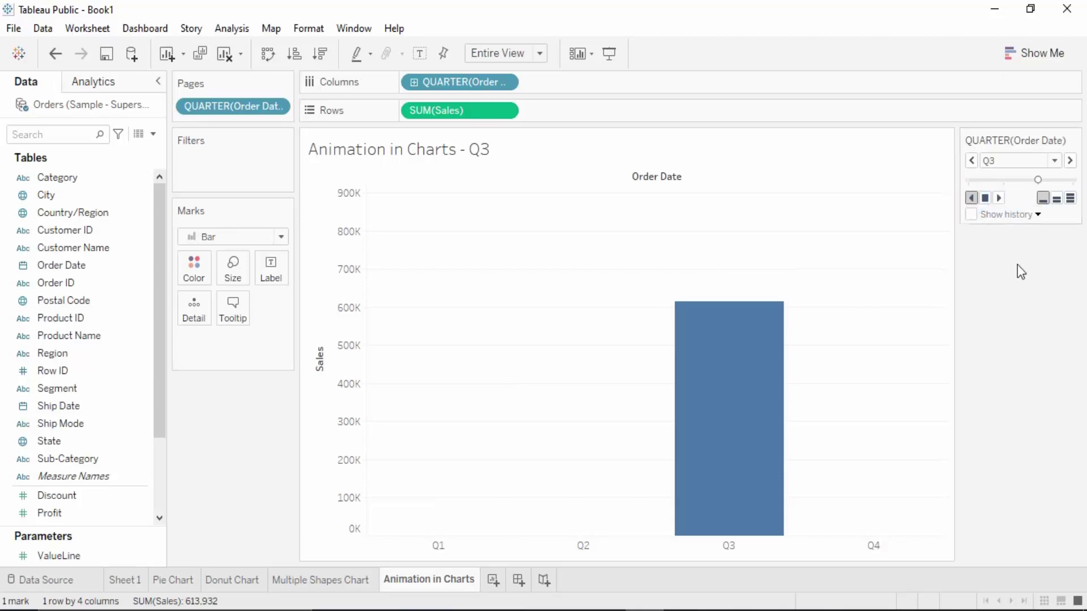
{"action": "left_click", "coordinate": [999, 198]}
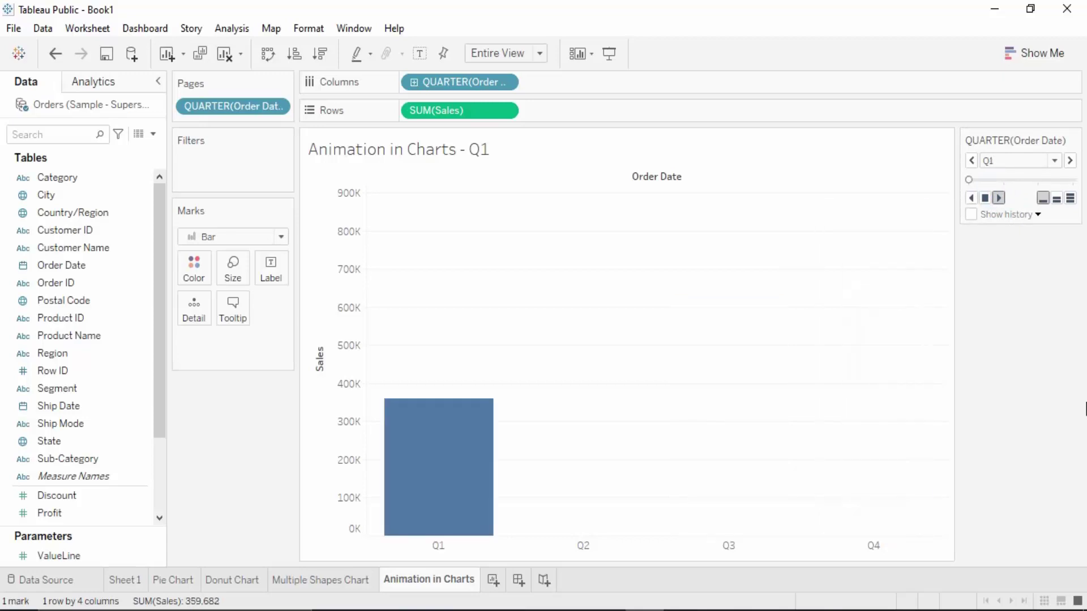
{"action": "left_click", "coordinate": [1057, 198]}
{"action": "left_click", "coordinate": [986, 197]}
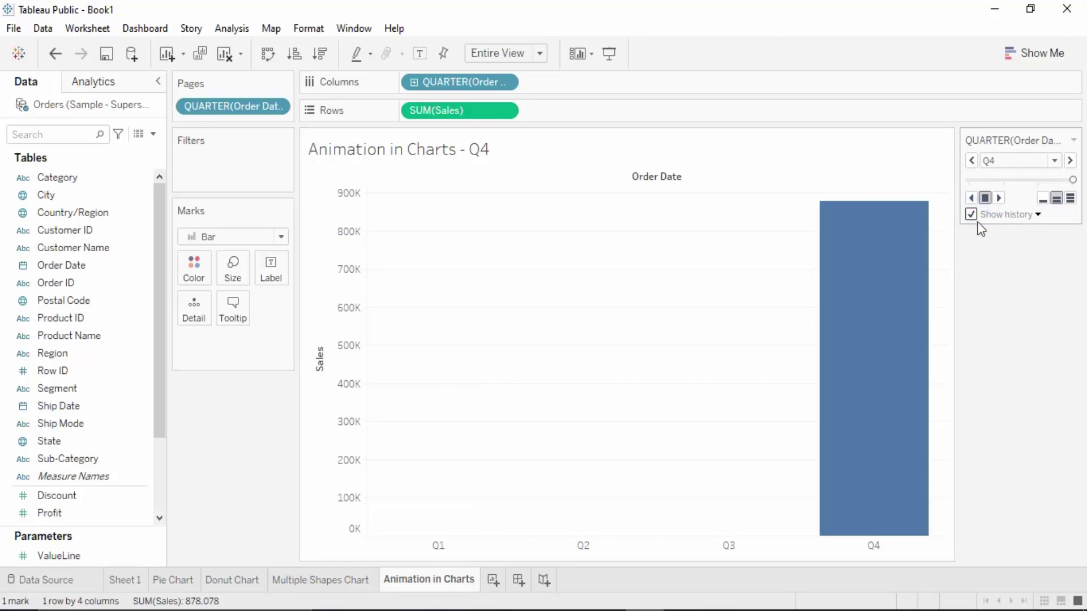
- Configure the page history to show all marks with Fade turned off and the mark format set to orange
{"action": "left_click", "coordinate": [1017, 216]}
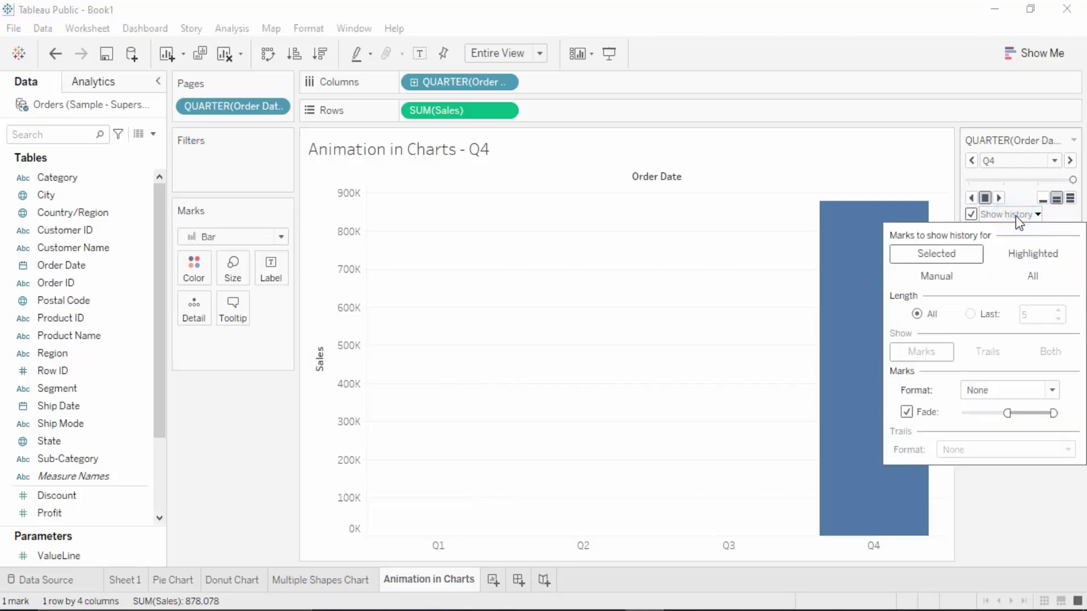
{"action": "left_click", "coordinate": [1026, 282]}
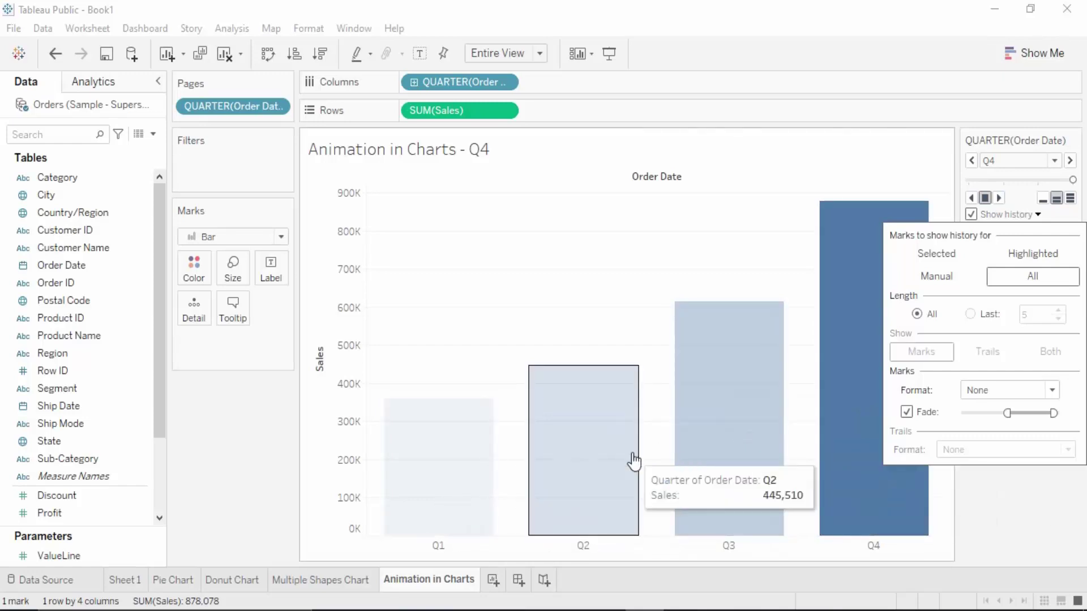
{"action": "left_click", "coordinate": [906, 412]}
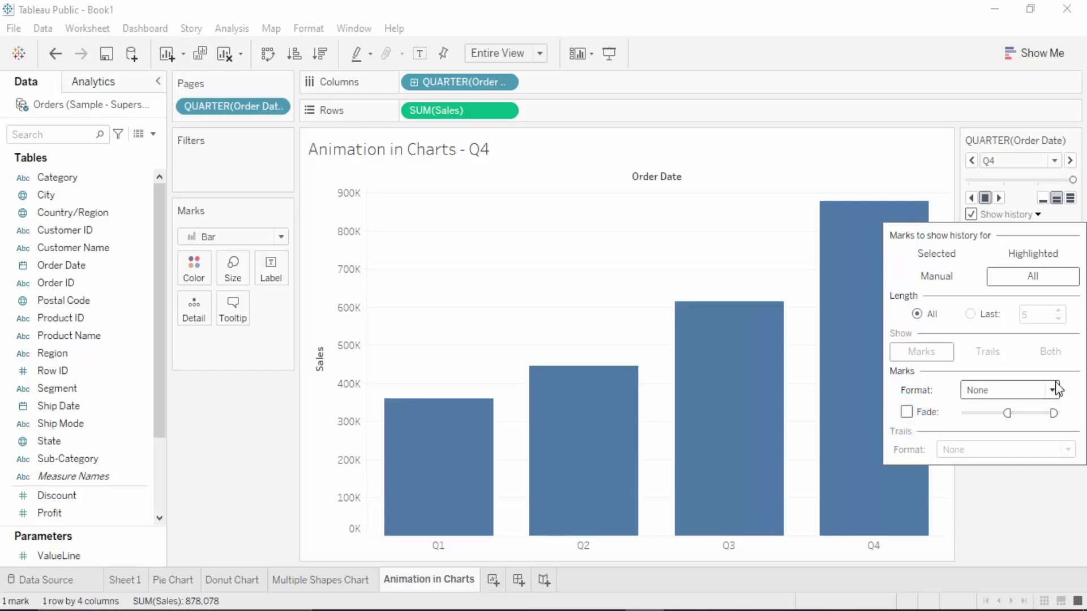
{"action": "left_click", "coordinate": [1039, 390]}
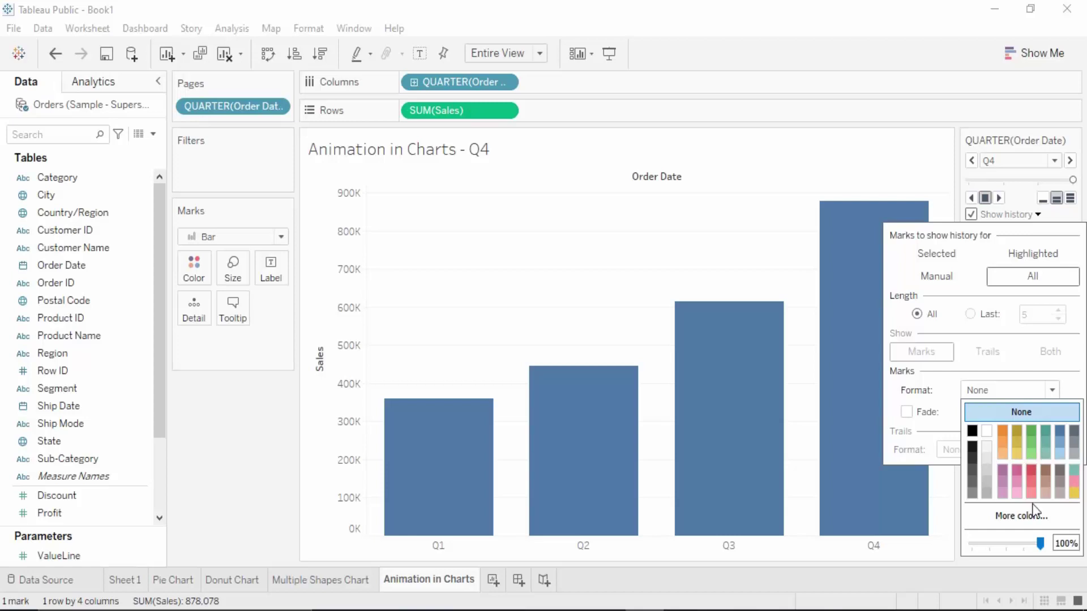
{"action": "left_click", "coordinate": [1002, 431]}
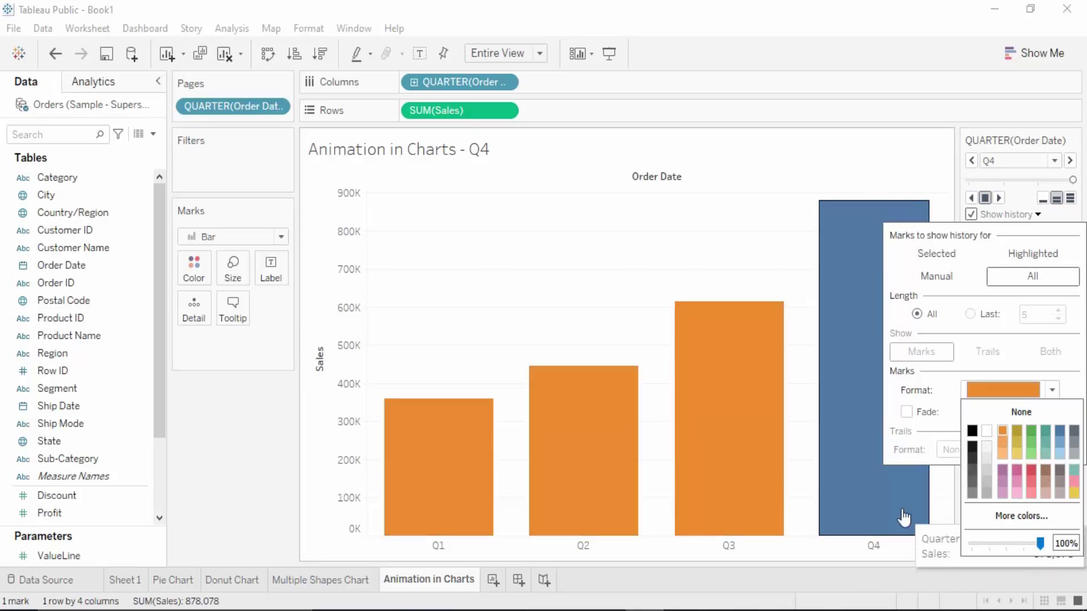
- Turn on Fade for the orange history marks and extend the fade range to its lowest end
{"action": "left_click", "coordinate": [1071, 386]}
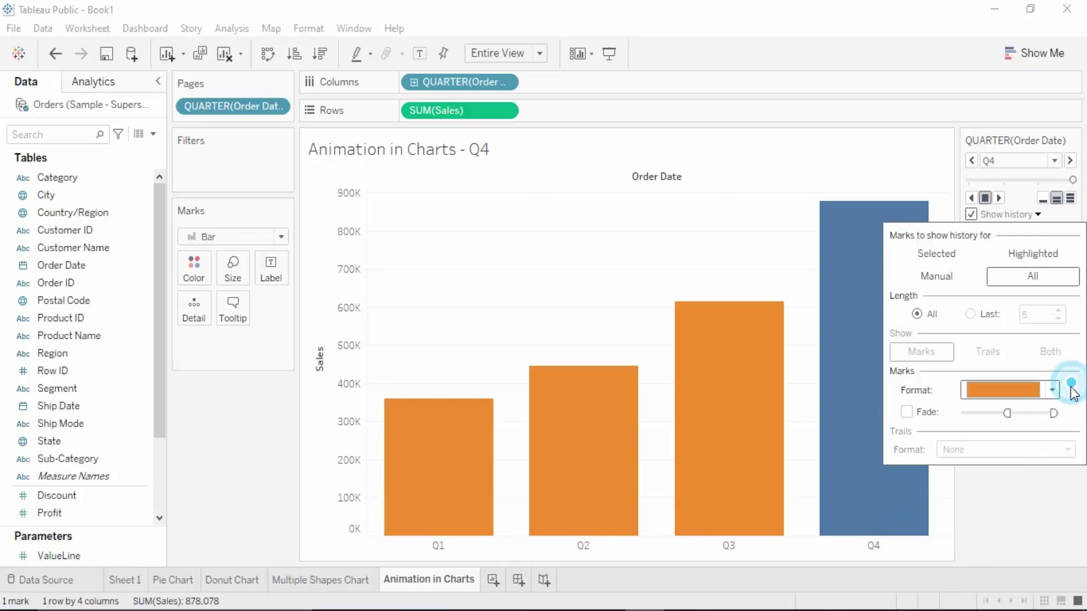
{"action": "left_click", "coordinate": [908, 412]}
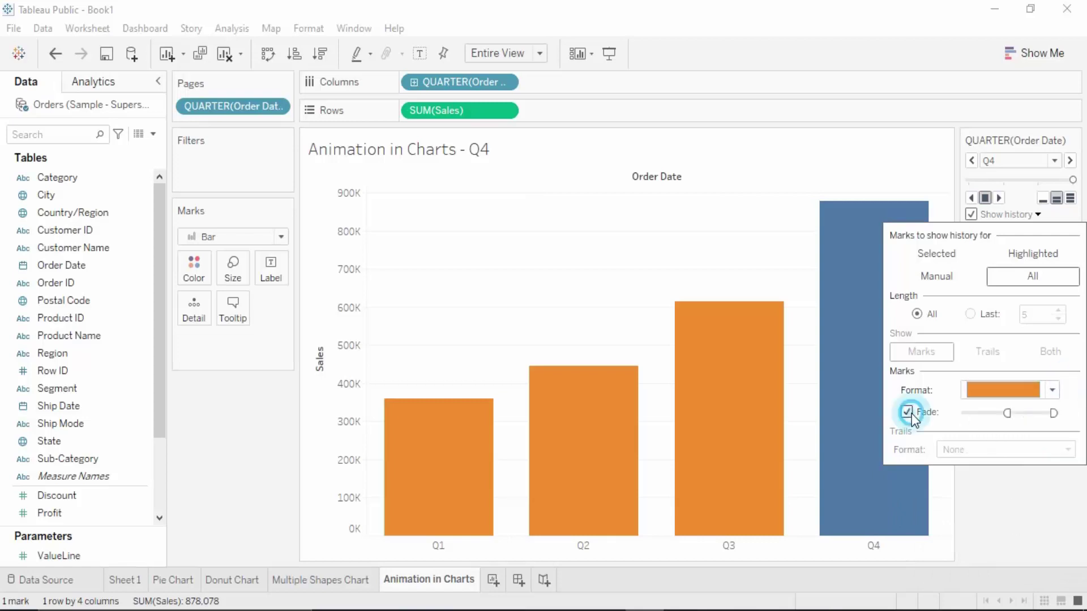
{"action": "left_click_drag", "start_coordinate": [1007, 412], "coordinate": [924, 455]}
{"action": "left_click", "coordinate": [1060, 550]}
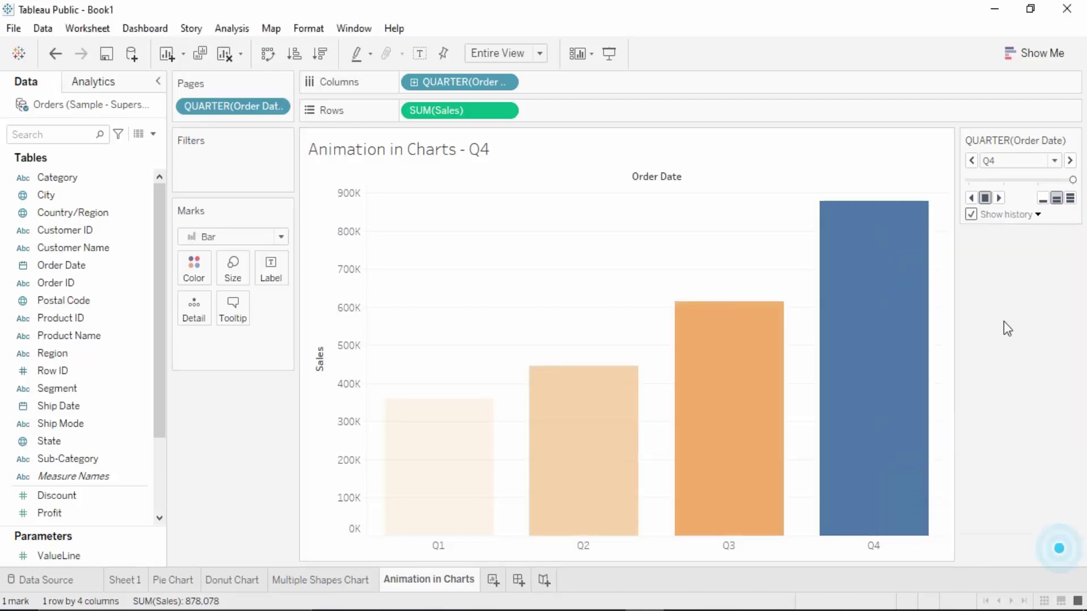
- Play the quarter pages forward, show the mark labels on the bars, and stop the animation at Q3
{"action": "left_click", "coordinate": [995, 199]}
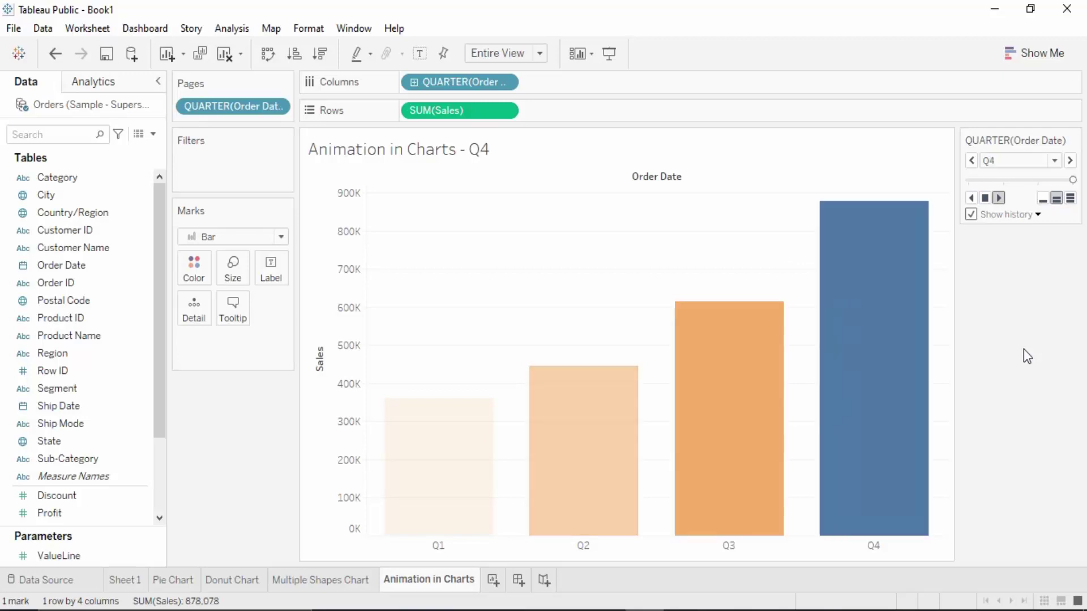
{"action": "left_click", "coordinate": [420, 53]}
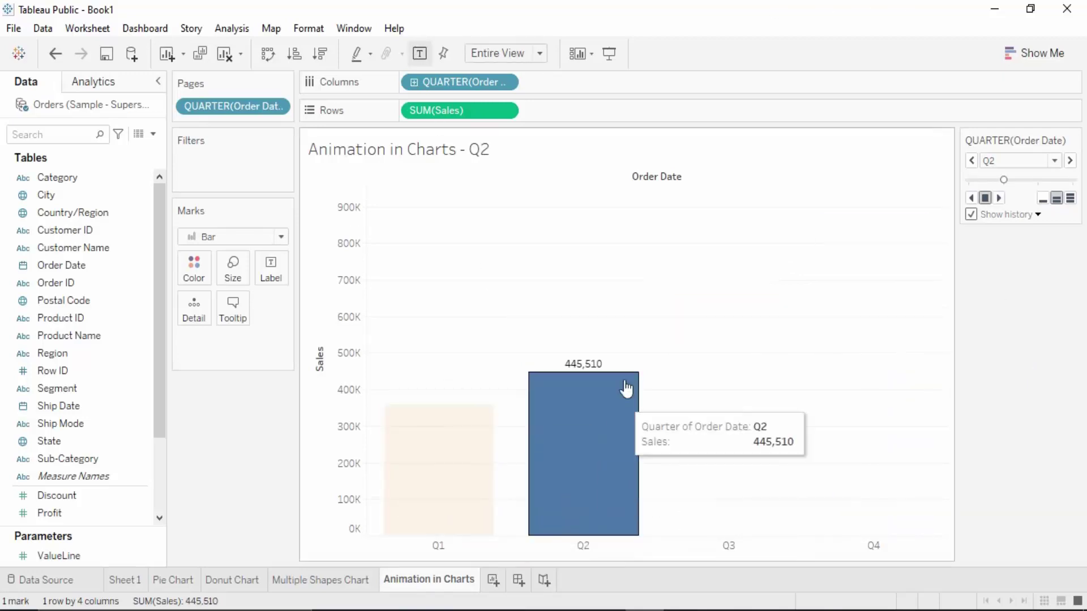
{"action": "left_click", "coordinate": [1001, 198]}
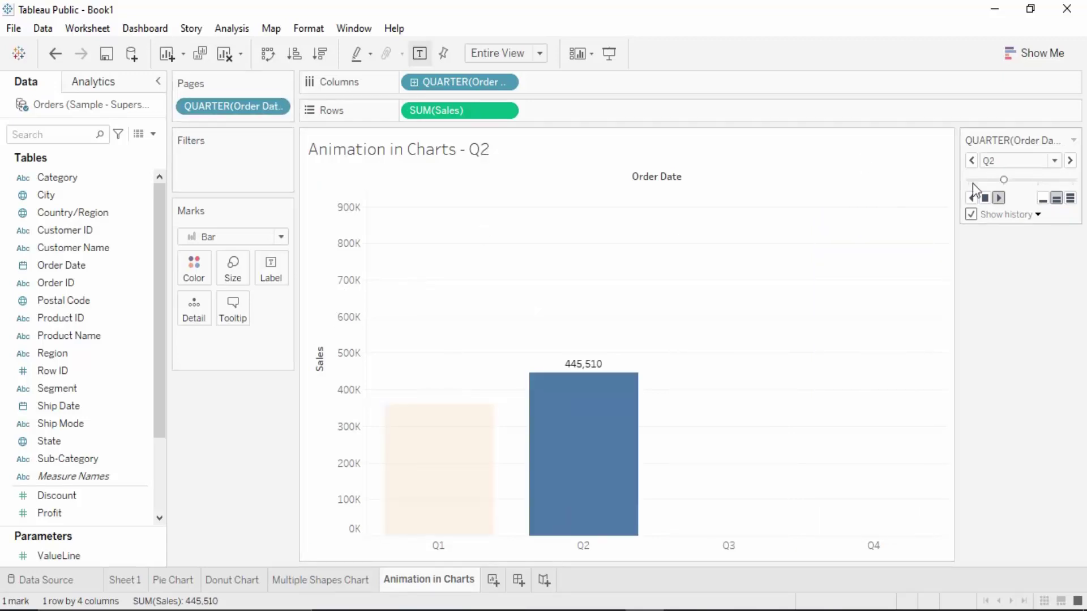
{"action": "left_click", "coordinate": [985, 198]}
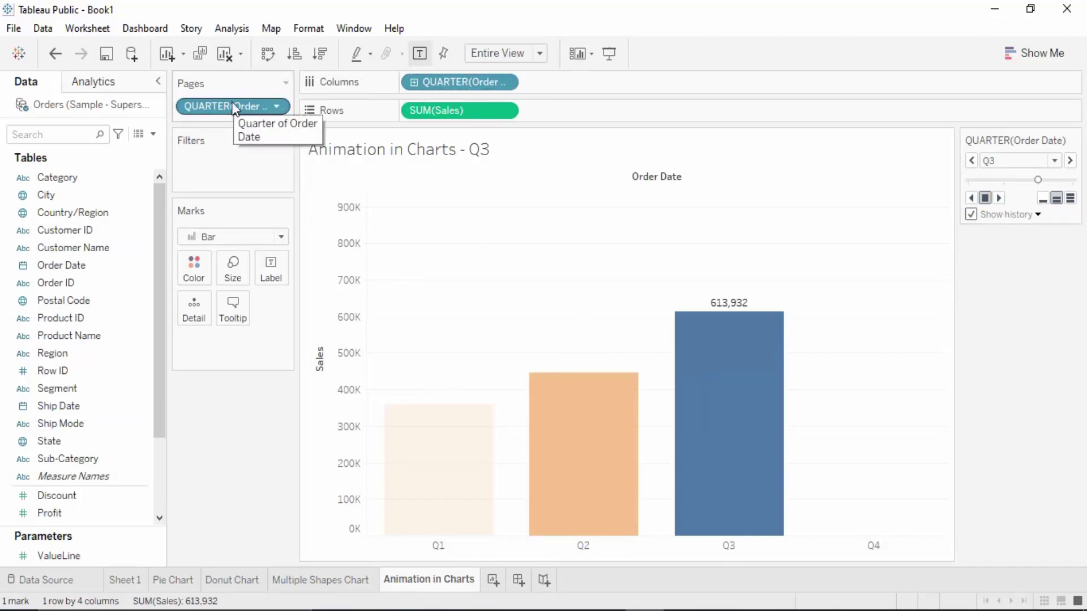
- Drill the quarter columns down to months and play the quarter pages forward
{"action": "left_click", "coordinate": [415, 85]}
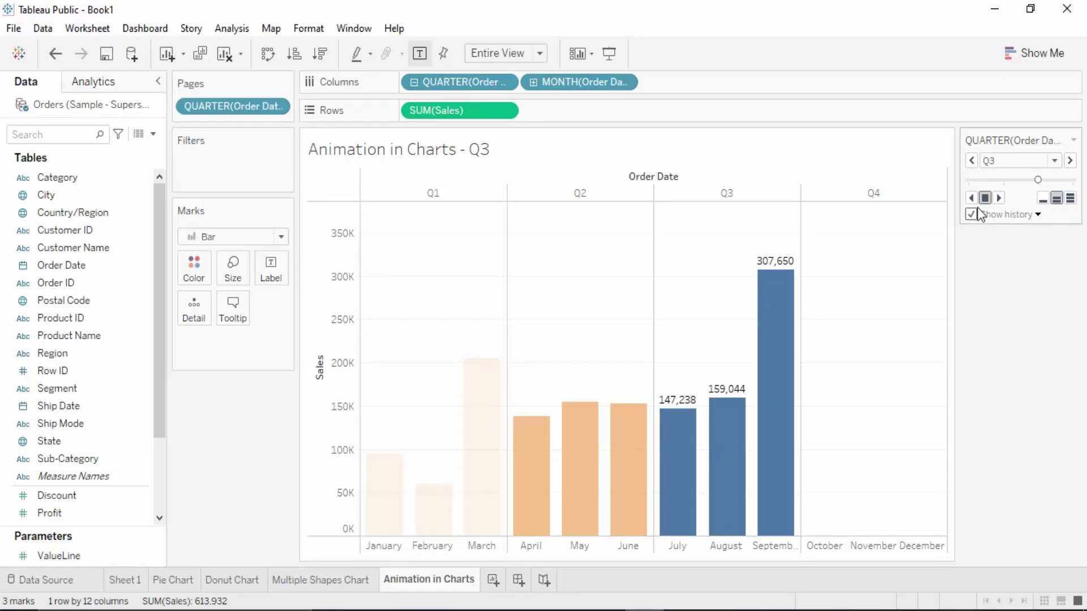
{"action": "left_click", "coordinate": [1002, 198]}
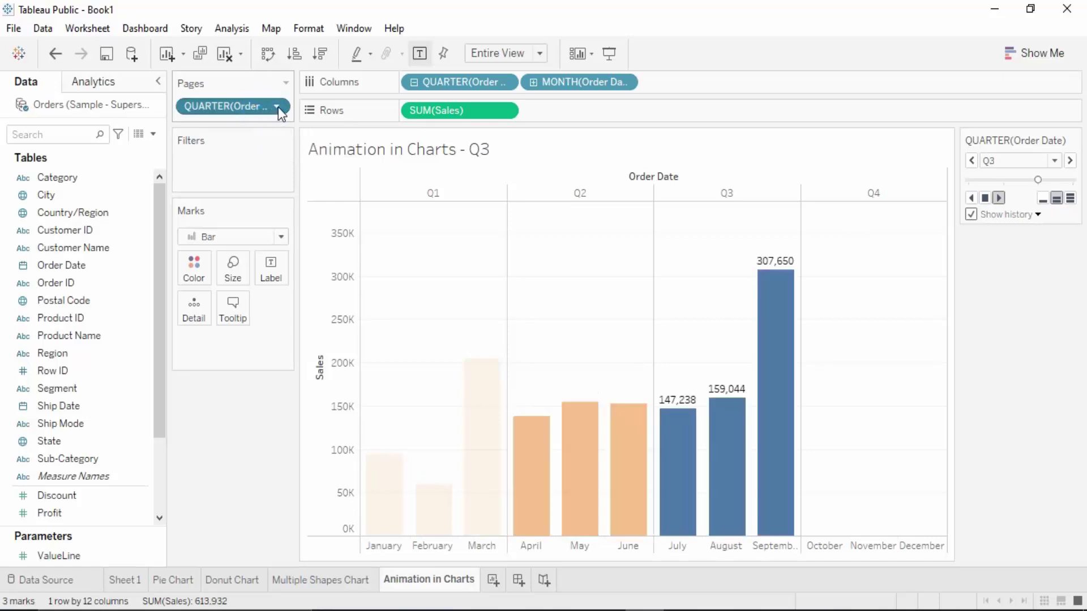
- Change the Pages field to the month of Order Date and play it at fast speed, stopping at February
{"action": "left_click", "coordinate": [277, 107]}
{"action": "left_click", "coordinate": [233, 338]}
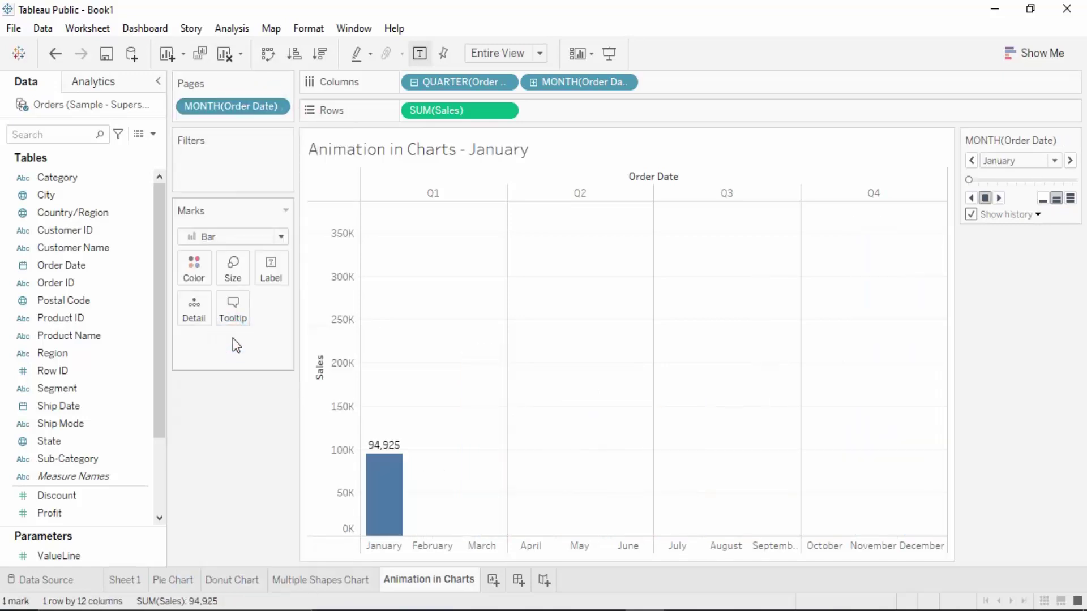
{"action": "left_click", "coordinate": [999, 197]}
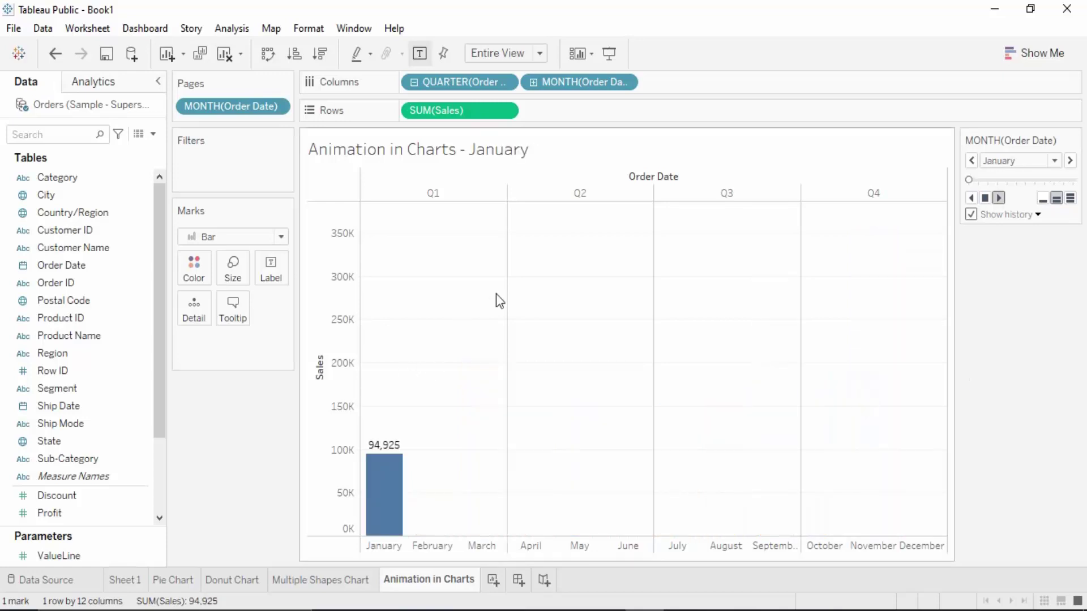
{"action": "left_click", "coordinate": [1070, 198]}
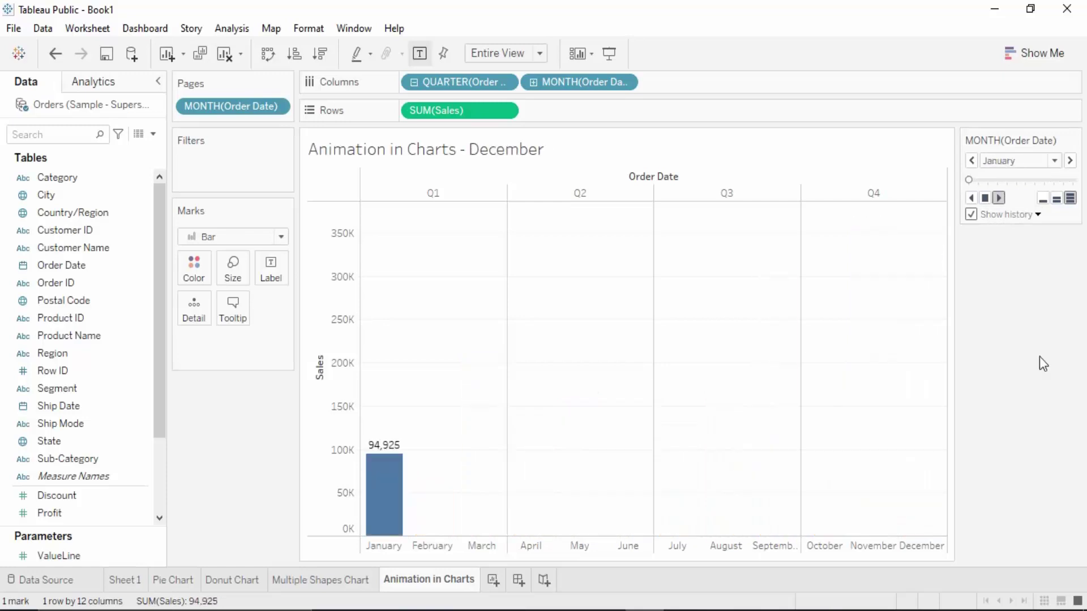
{"action": "left_click", "coordinate": [984, 199]}
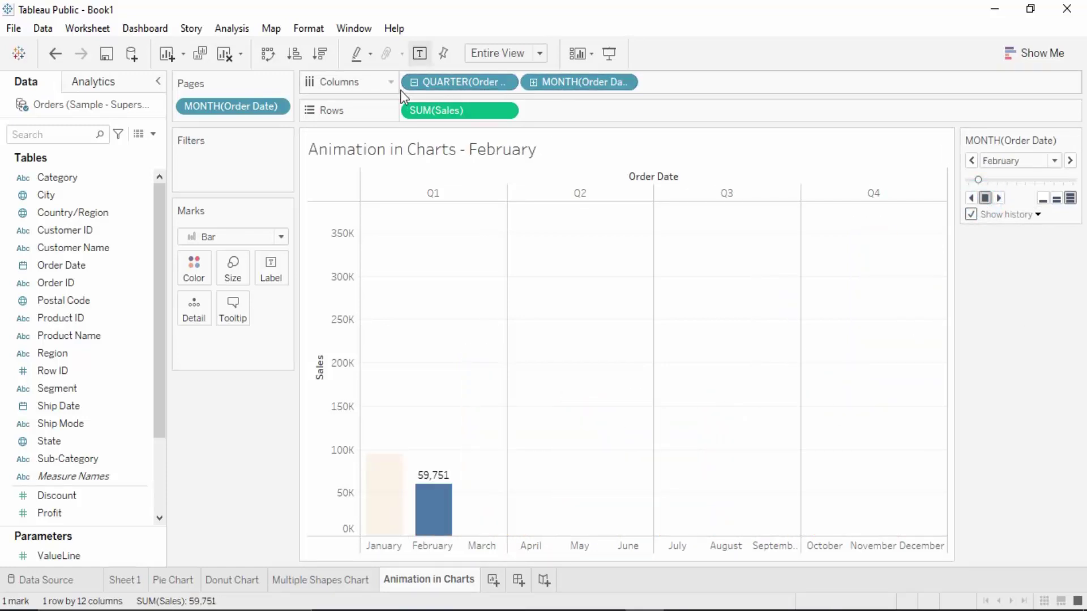
- Collapse the columns back to quarters and turn off Fade for the history marks
{"action": "left_click", "coordinate": [414, 82]}
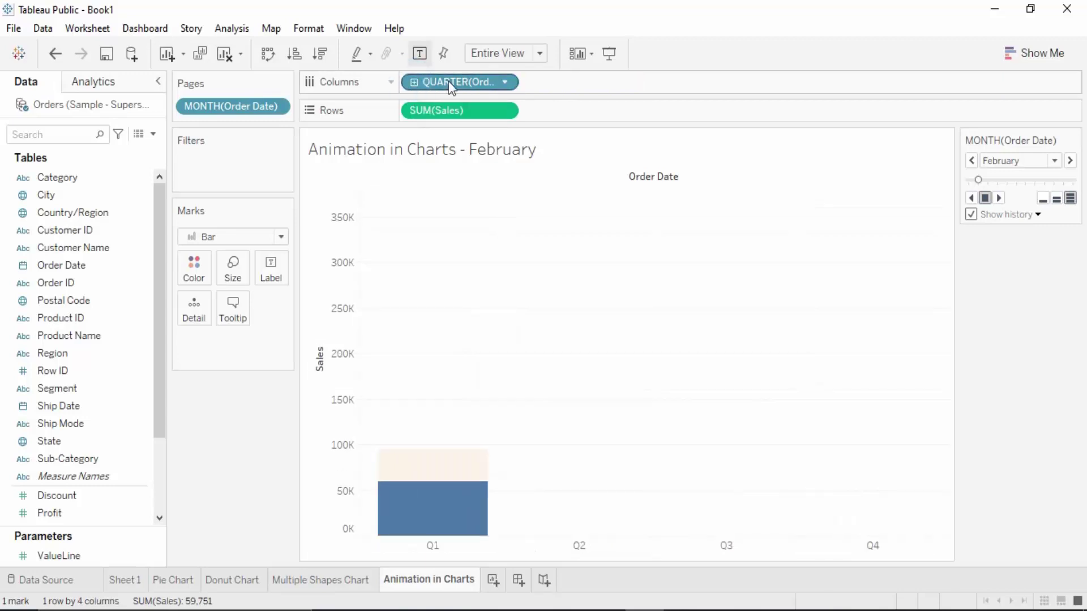
{"action": "left_click", "coordinate": [1036, 214]}
{"action": "left_click", "coordinate": [907, 412]}
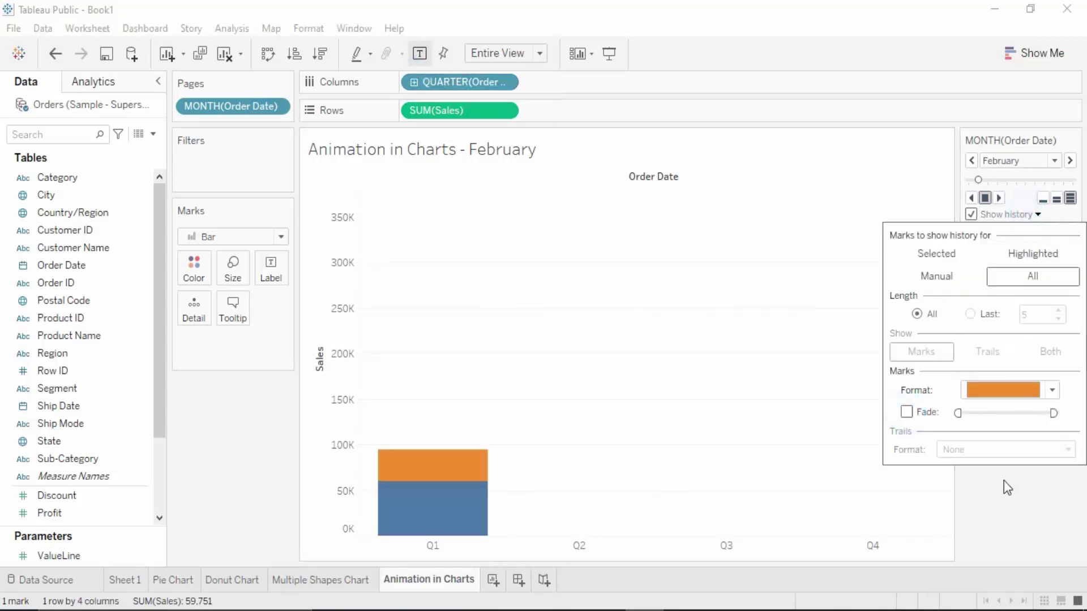
{"action": "left_click", "coordinate": [1005, 480]}
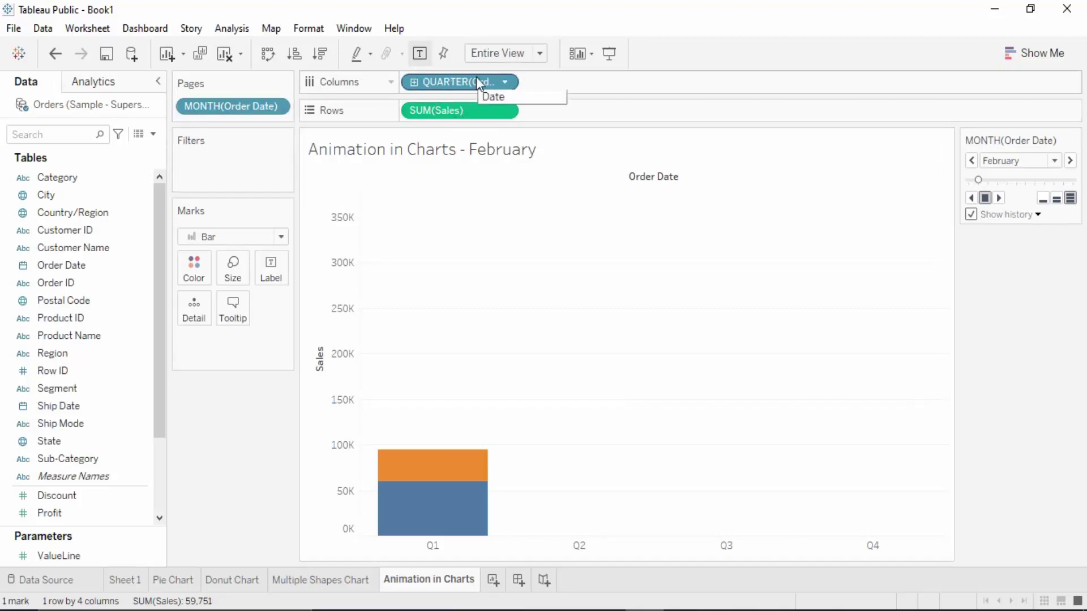
- Play the month pages forward over the quarter columns and restore the normal playback speed
{"action": "left_click", "coordinate": [999, 197]}
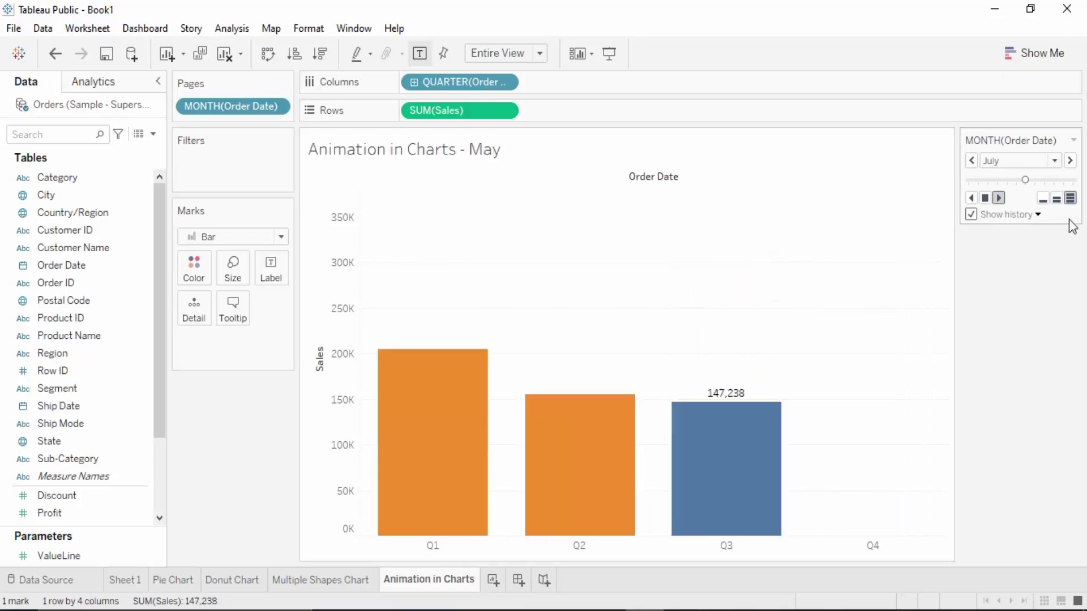
{"action": "left_click", "coordinate": [1056, 199]}
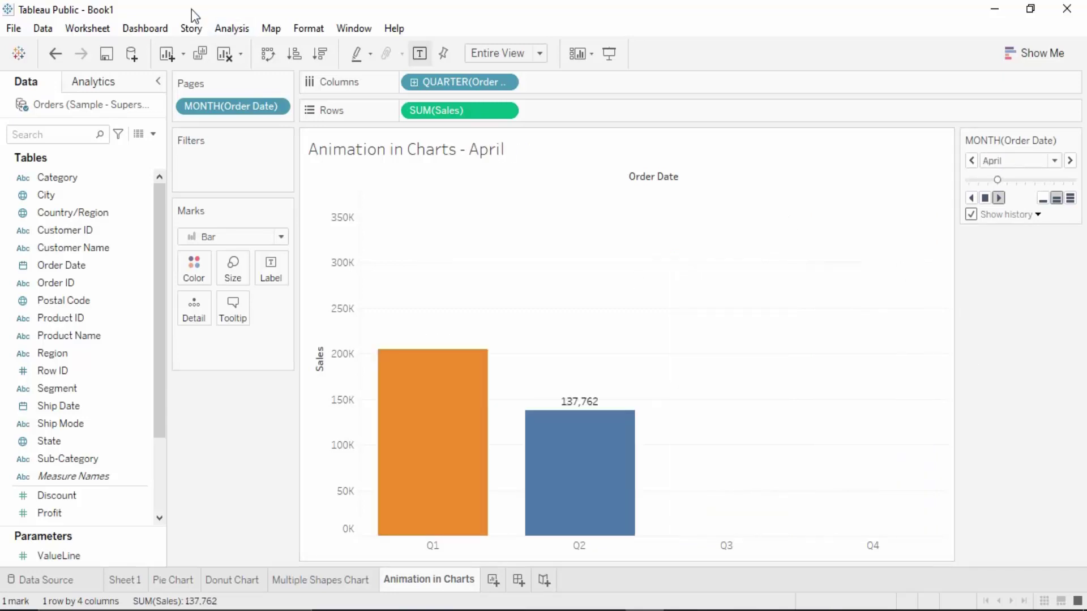
- Switch both Pages and Columns to the year of Order Date and play the years, stopping at 2018
{"action": "left_click", "coordinate": [278, 107]}
{"action": "left_click", "coordinate": [240, 307]}
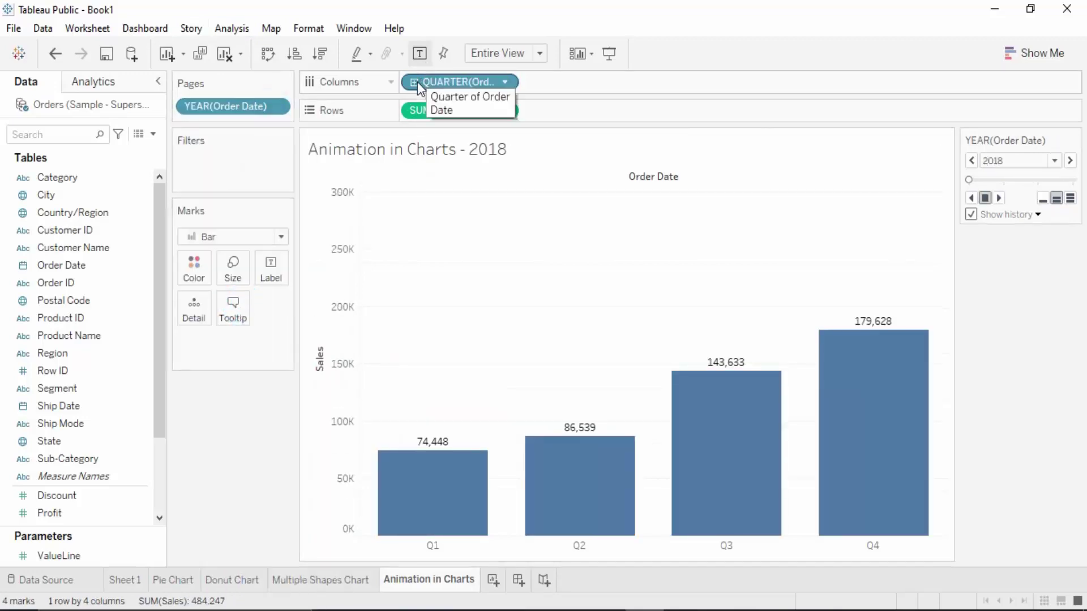
{"action": "left_click_drag", "start_coordinate": [417, 81], "coordinate": [235, 452]}
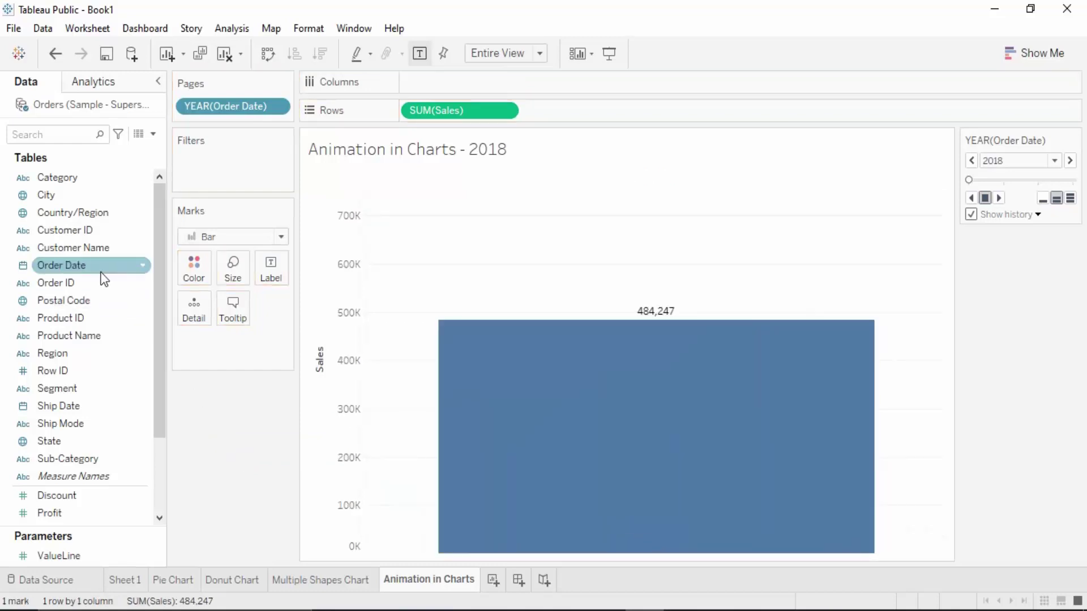
{"action": "left_click_drag", "start_coordinate": [102, 277], "coordinate": [462, 91]}
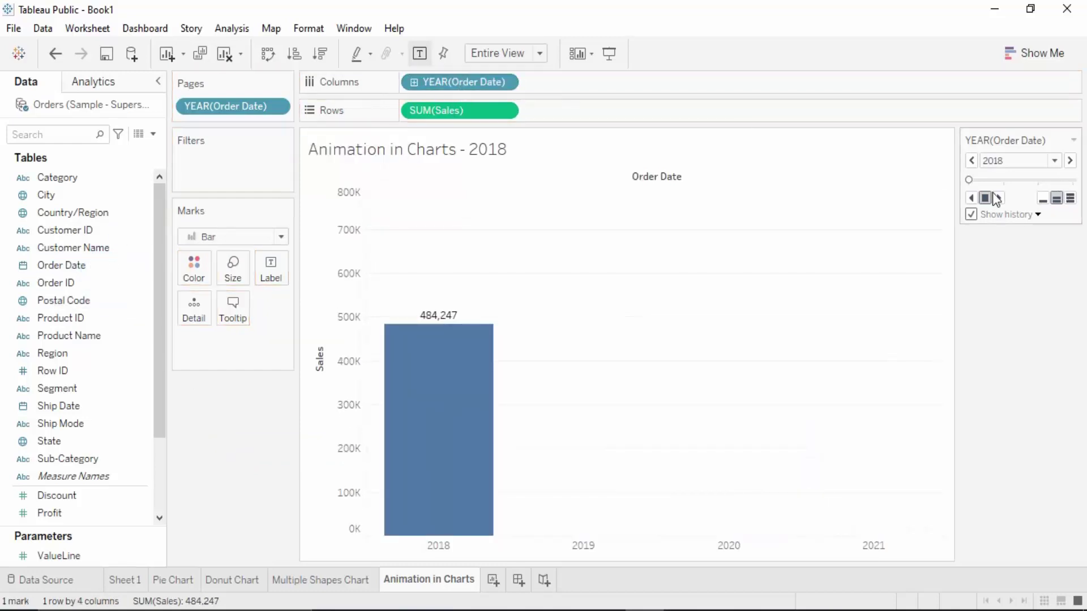
{"action": "left_click", "coordinate": [999, 195]}
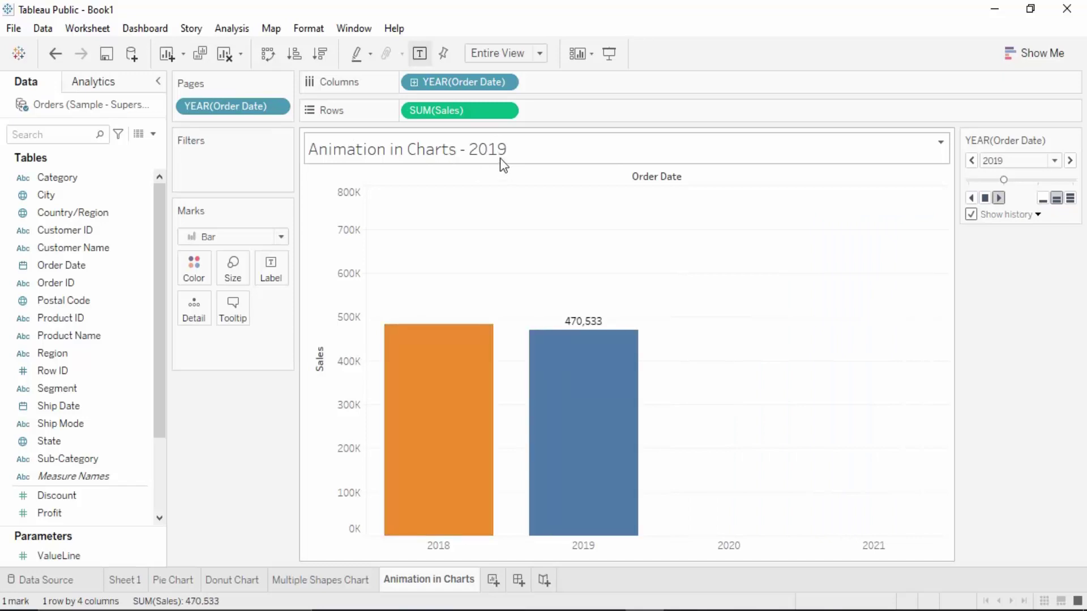
{"action": "left_click", "coordinate": [984, 199]}
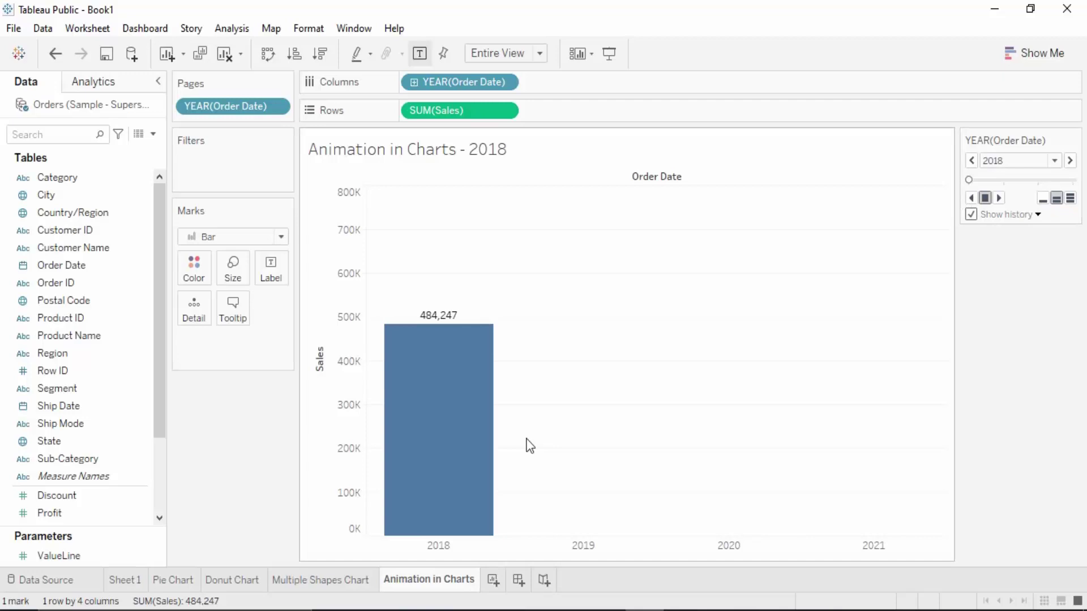
- Create a new worksheet and chart Sales in Rows by Category in Columns
{"action": "left_click", "coordinate": [492, 577]}
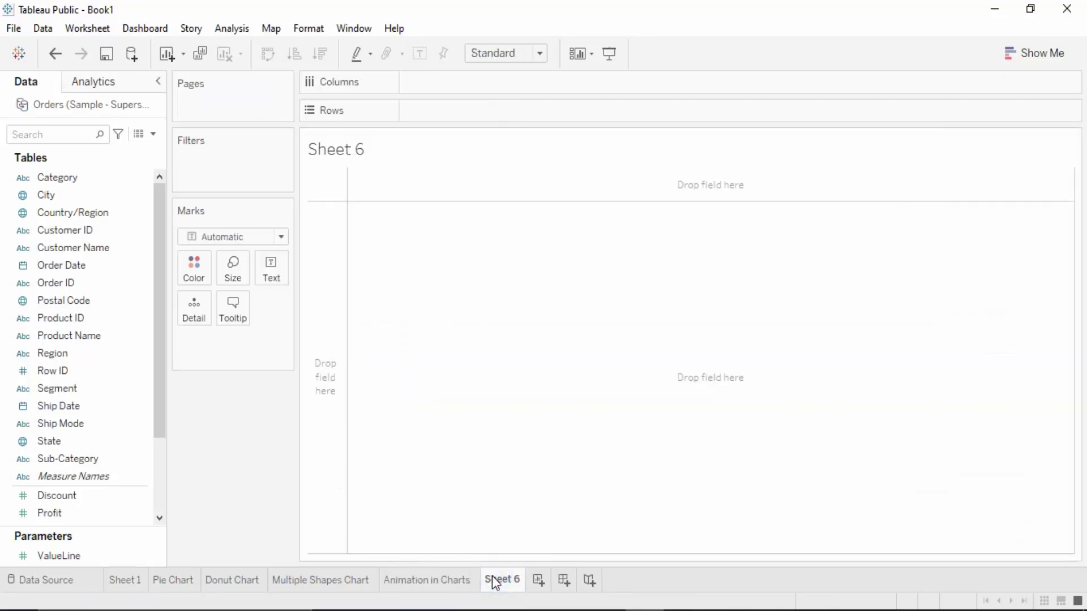
{"action": "right_click", "coordinate": [491, 575]}
{"action": "left_click", "coordinate": [725, 343]}
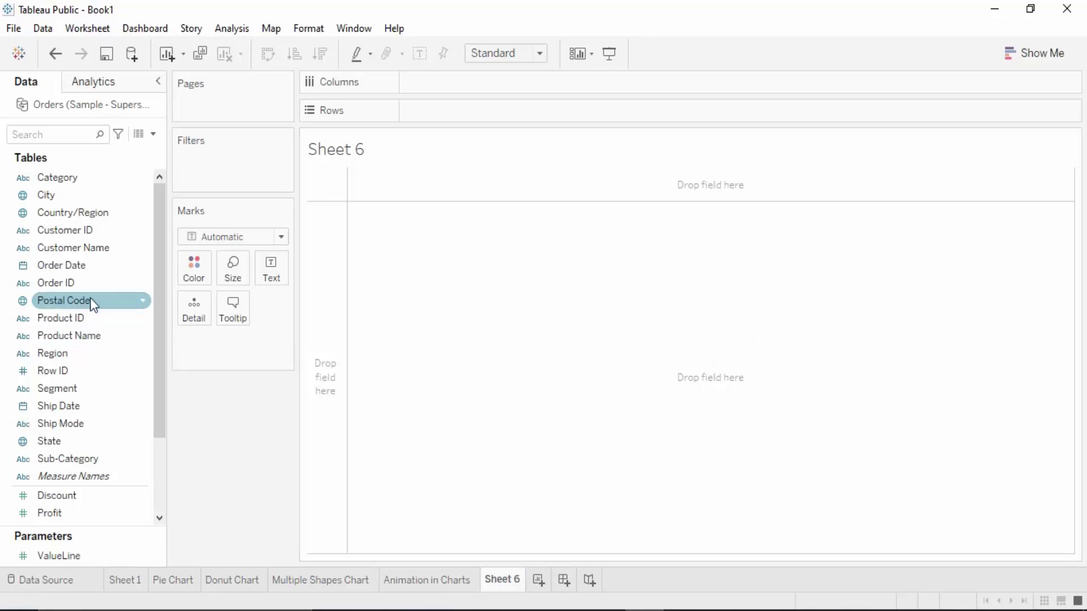
{"action": "left_click", "coordinate": [75, 179]}
{"action": "left_click_drag", "start_coordinate": [76, 182], "coordinate": [452, 90]}
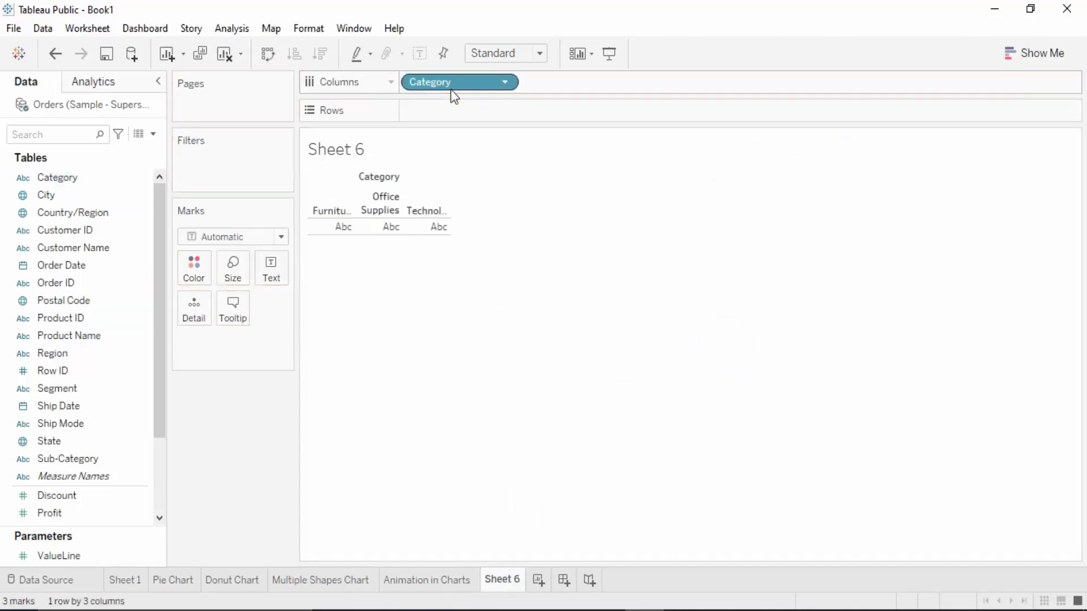
{"action": "scroll", "coordinate": [85, 493], "scroll_direction": "down", "scroll_amount": 3}
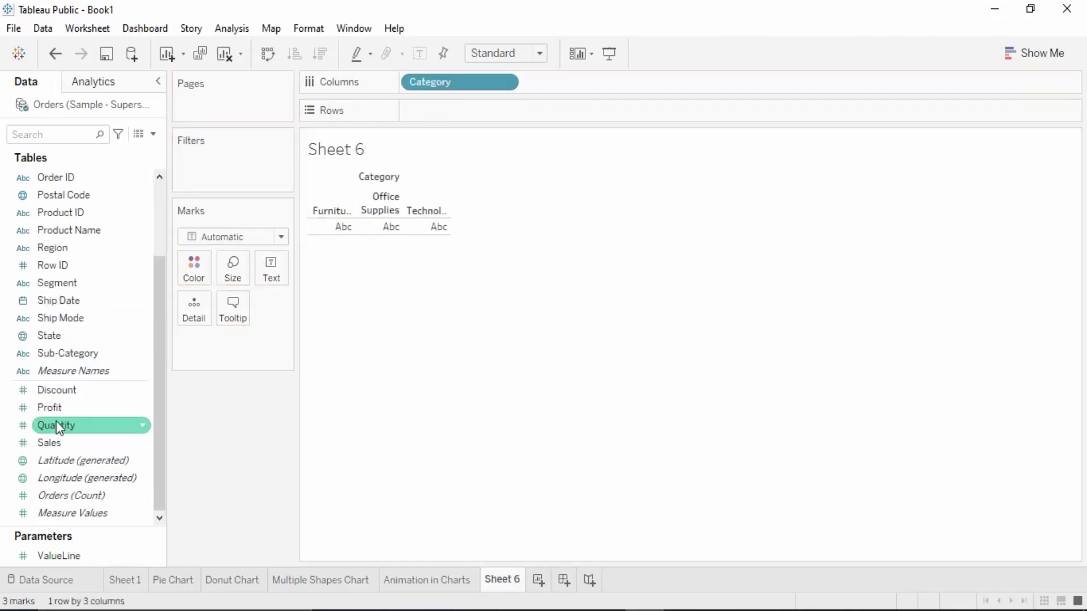
{"action": "left_click_drag", "start_coordinate": [72, 442], "coordinate": [453, 117]}
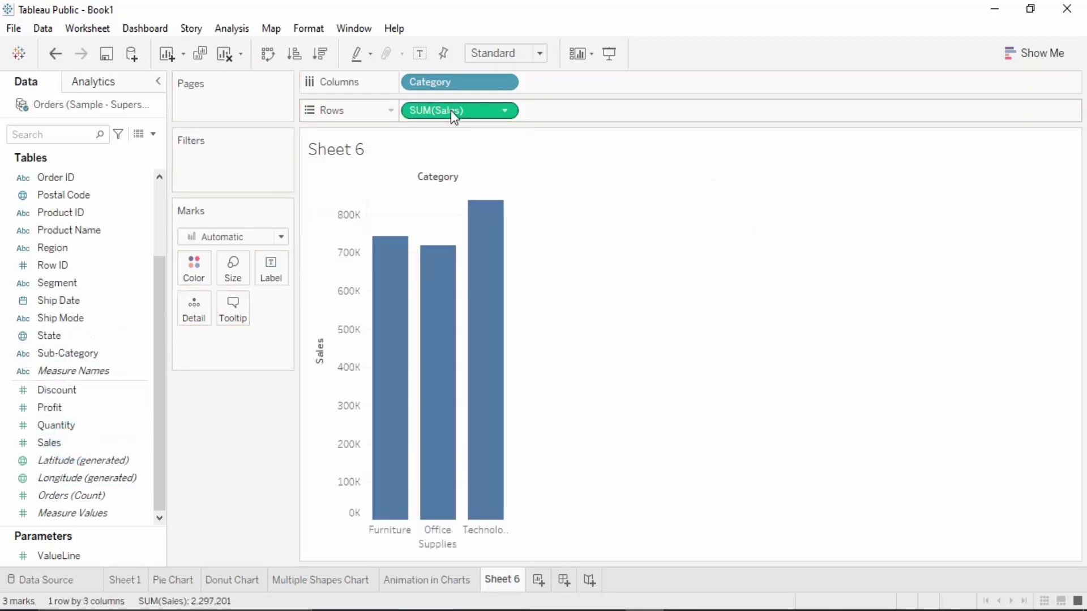
- Set the mark type of the sales chart to Line and fit it to Entire View
{"action": "left_click", "coordinate": [236, 235]}
{"action": "left_click", "coordinate": [215, 283]}
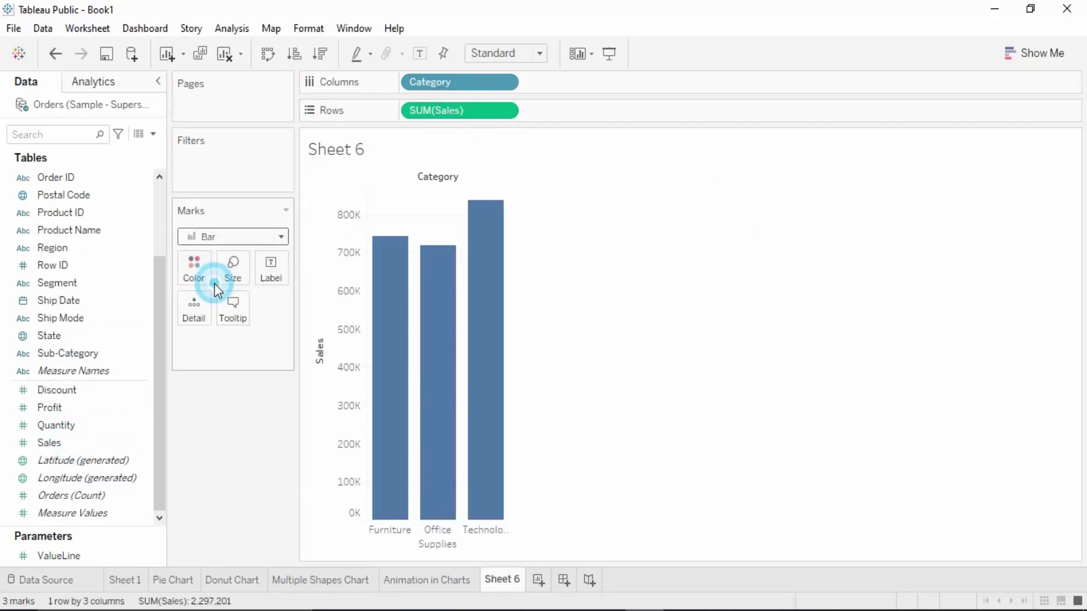
{"action": "left_click", "coordinate": [227, 238]}
{"action": "left_click", "coordinate": [219, 289]}
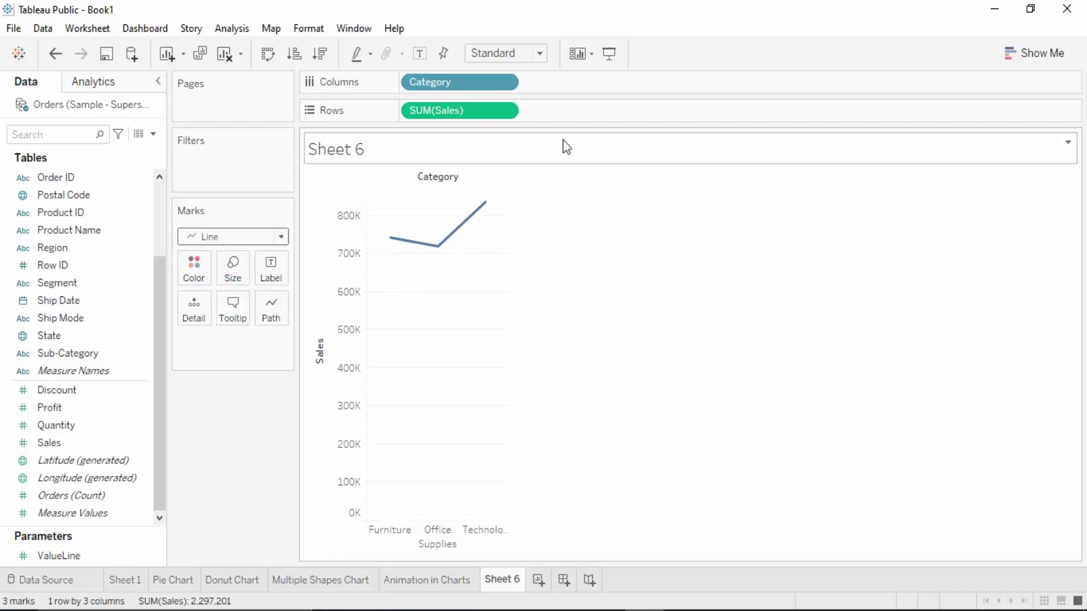
{"action": "left_click", "coordinate": [539, 53]}
{"action": "left_click", "coordinate": [527, 111]}
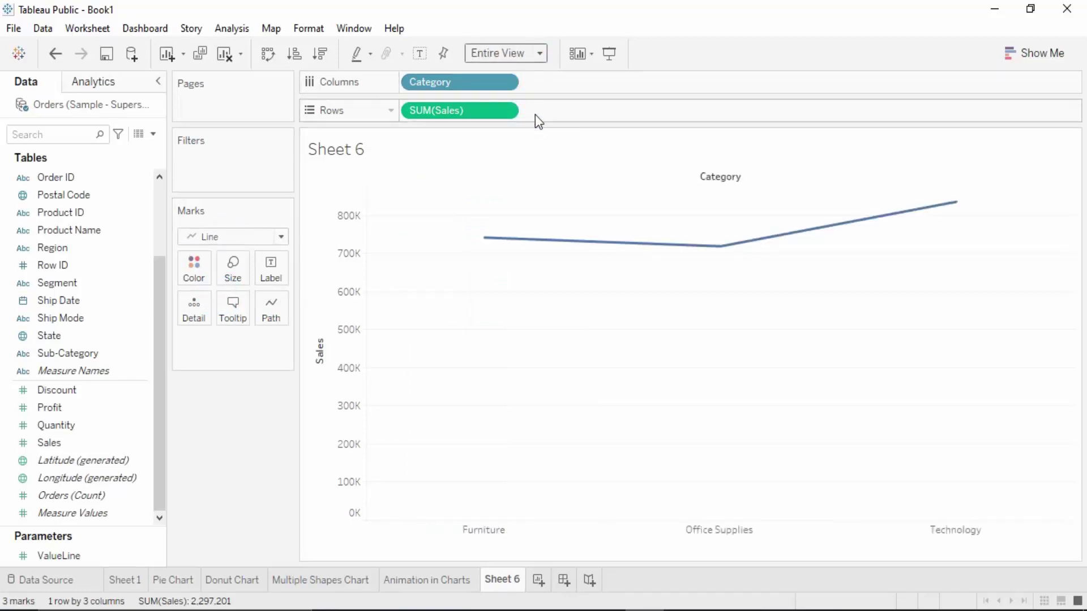
- Replace Category in Columns with the year of Order Date
{"action": "left_click_drag", "start_coordinate": [444, 80], "coordinate": [25, 336]}
{"action": "scroll", "coordinate": [78, 208], "scroll_direction": "up", "scroll_amount": 2}
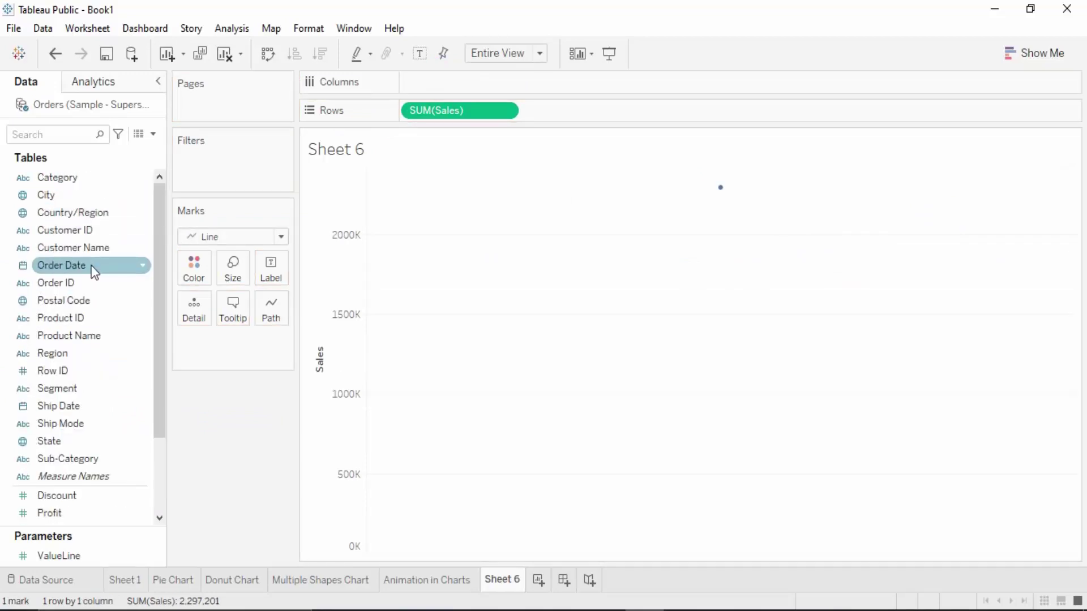
{"action": "left_click_drag", "start_coordinate": [91, 268], "coordinate": [482, 89]}
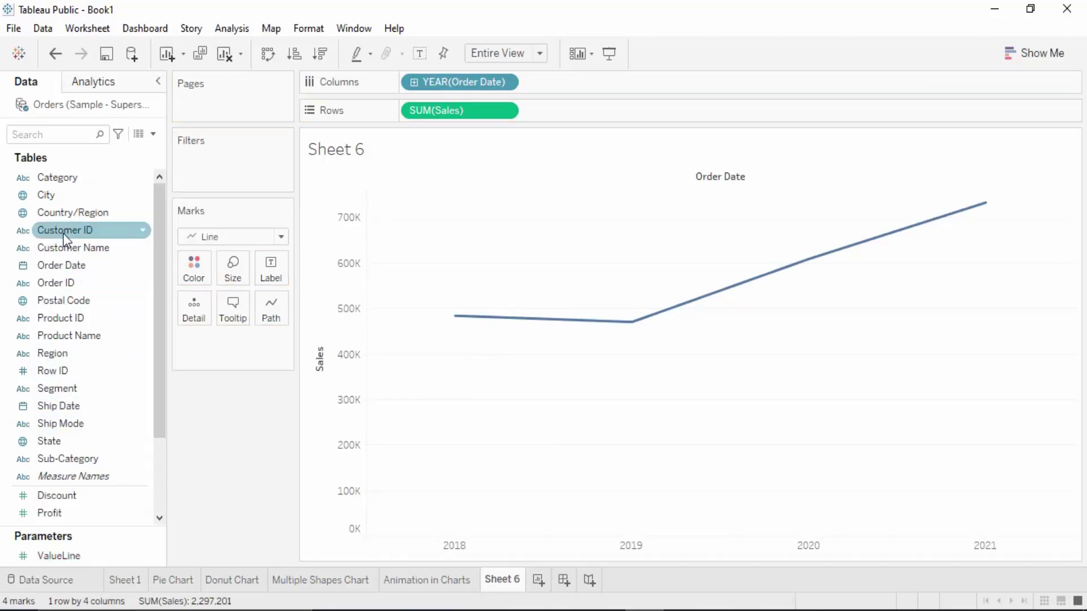
- Add the year of Order Date to Pages and turn on loop playback for its control
{"action": "left_click_drag", "start_coordinate": [72, 266], "coordinate": [213, 100]}
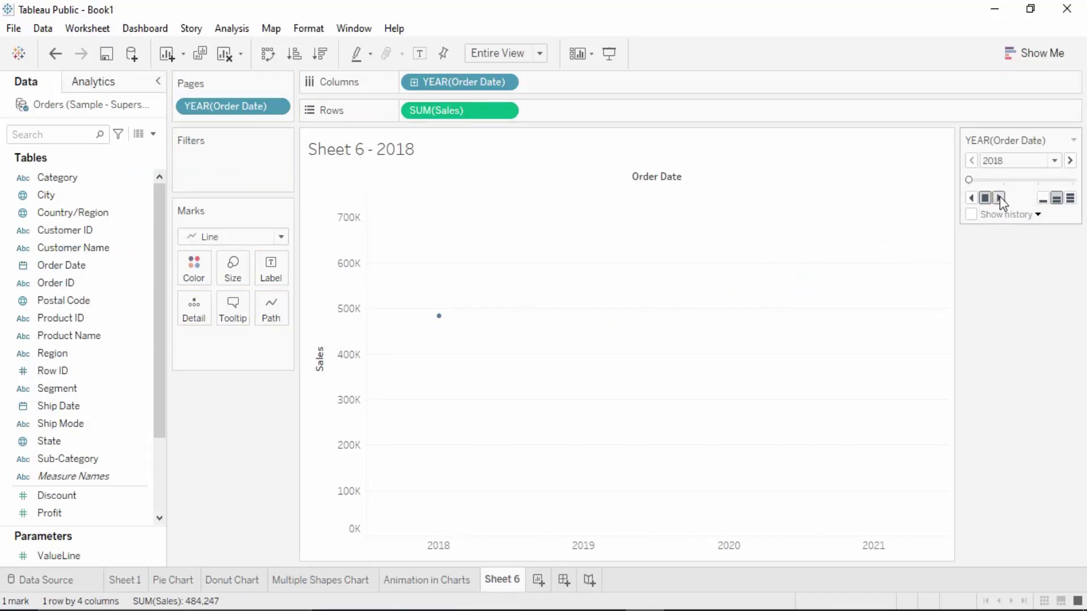
{"action": "left_click", "coordinate": [1073, 140]}
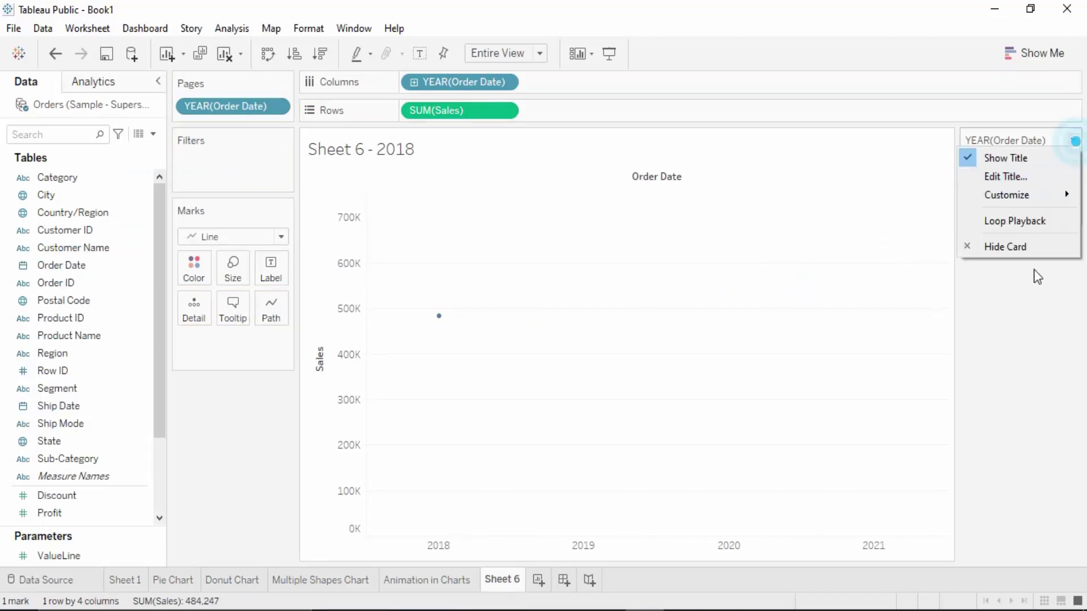
{"action": "left_click", "coordinate": [1034, 223]}
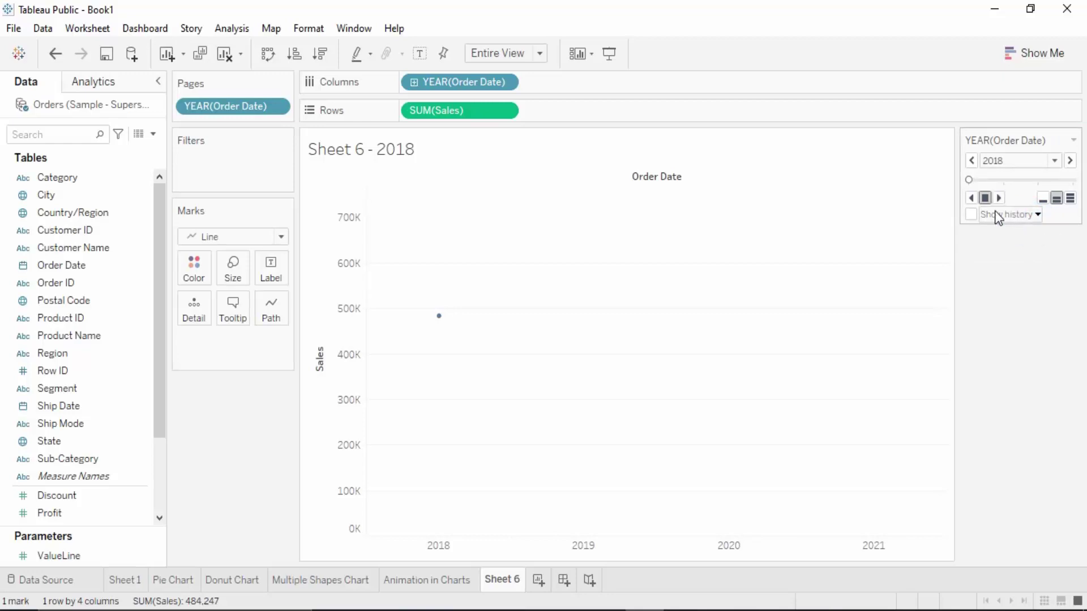
- Show the page history for all marks with Fade turned off, and play the years
{"action": "left_click", "coordinate": [972, 215]}
{"action": "left_click", "coordinate": [1015, 215]}
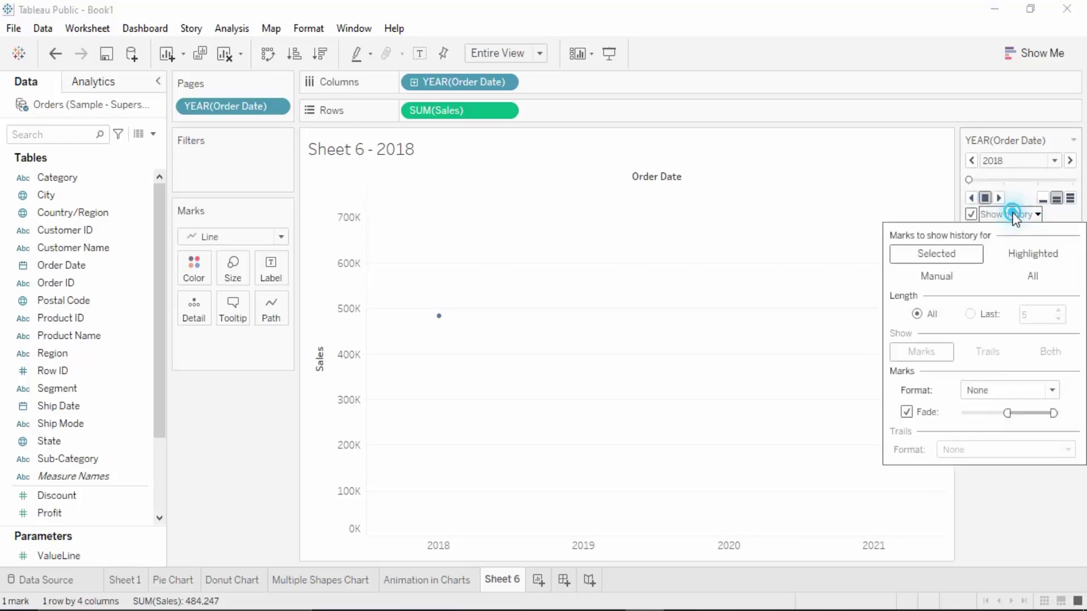
{"action": "left_click", "coordinate": [1022, 280]}
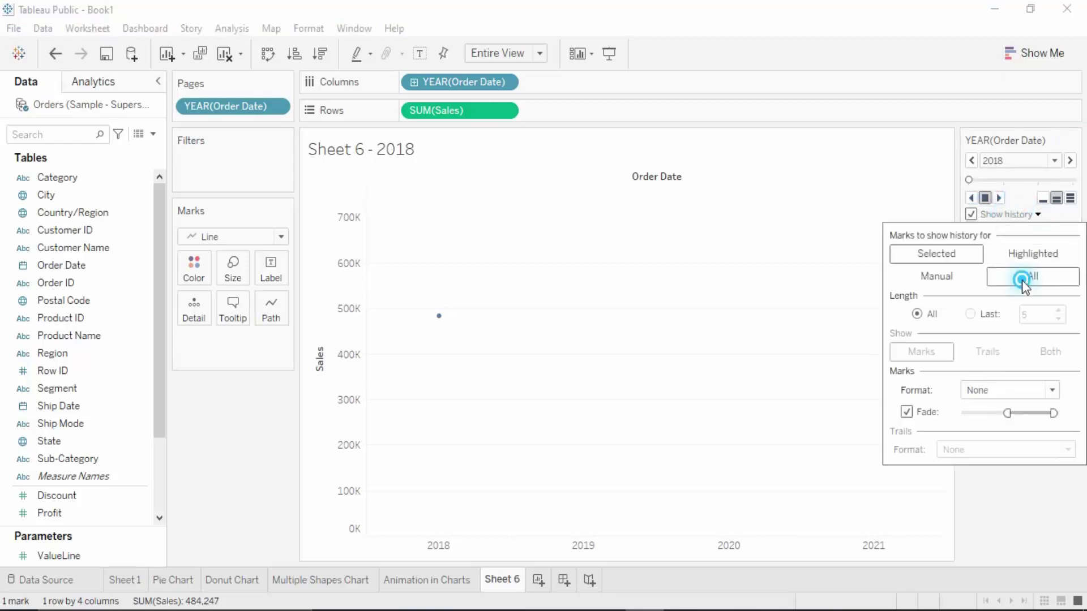
{"action": "left_click", "coordinate": [906, 412]}
{"action": "left_click", "coordinate": [1017, 498]}
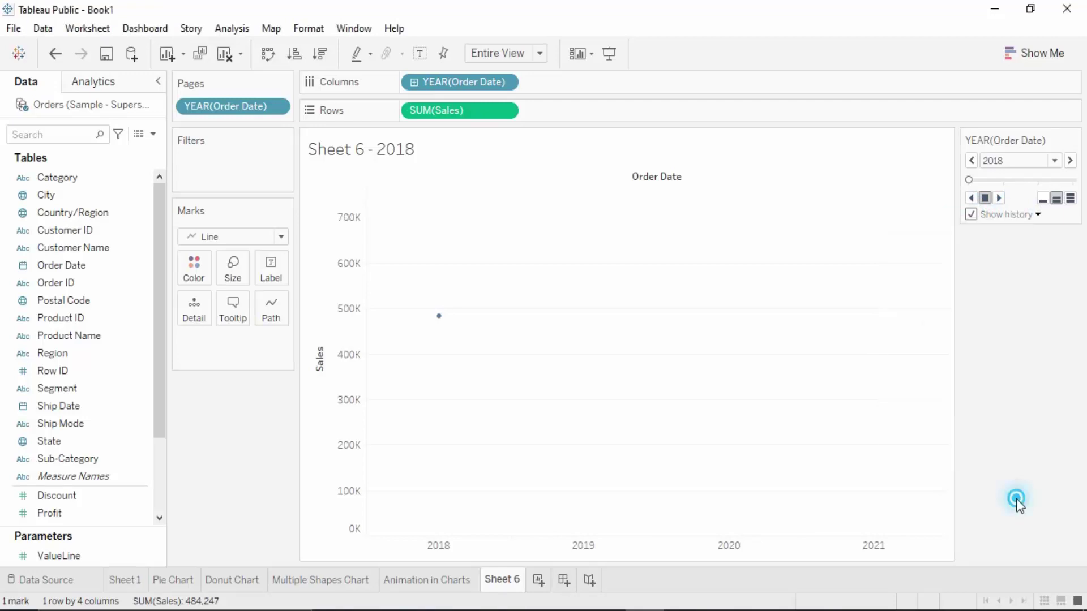
{"action": "left_click", "coordinate": [999, 198]}
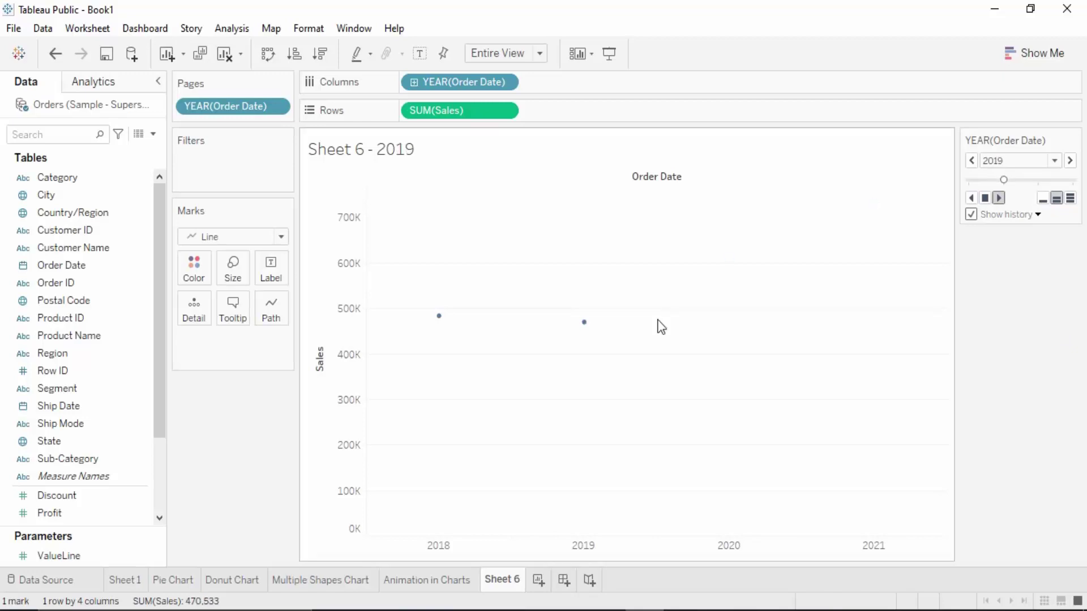
- Change the mark type to Circle and make the circles slightly larger
{"action": "left_click", "coordinate": [277, 238]}
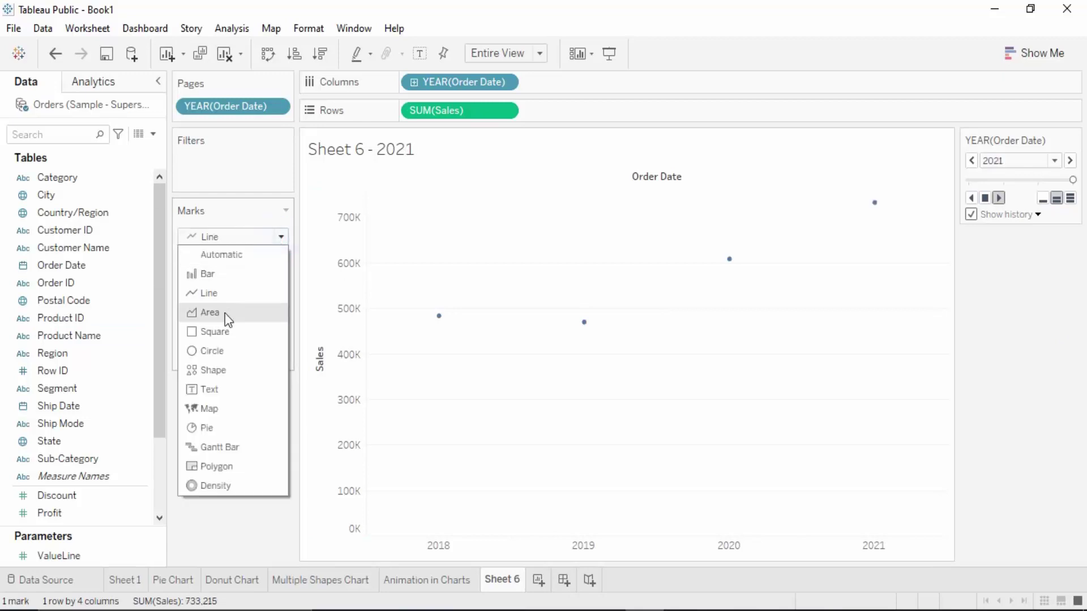
{"action": "left_click", "coordinate": [211, 346]}
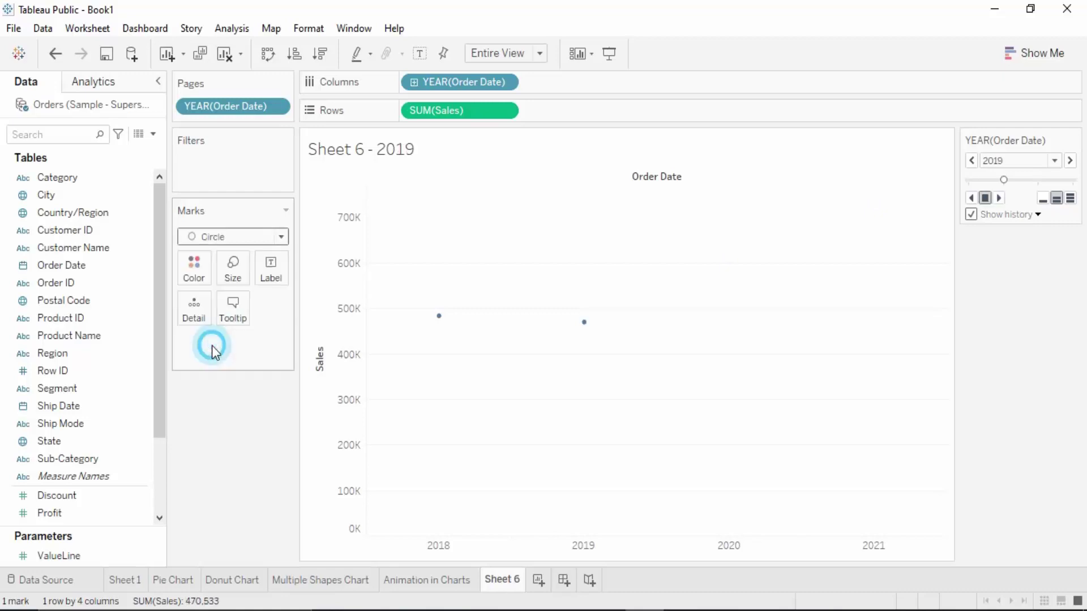
{"action": "left_click", "coordinate": [243, 262]}
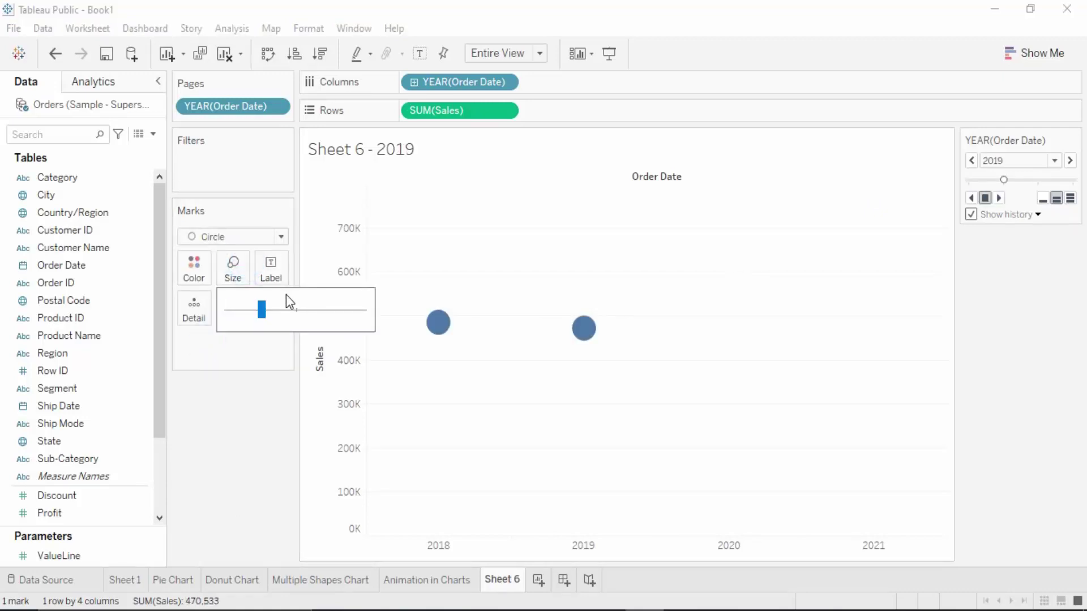
{"action": "left_click", "coordinate": [239, 316]}
{"action": "left_click", "coordinate": [253, 422]}
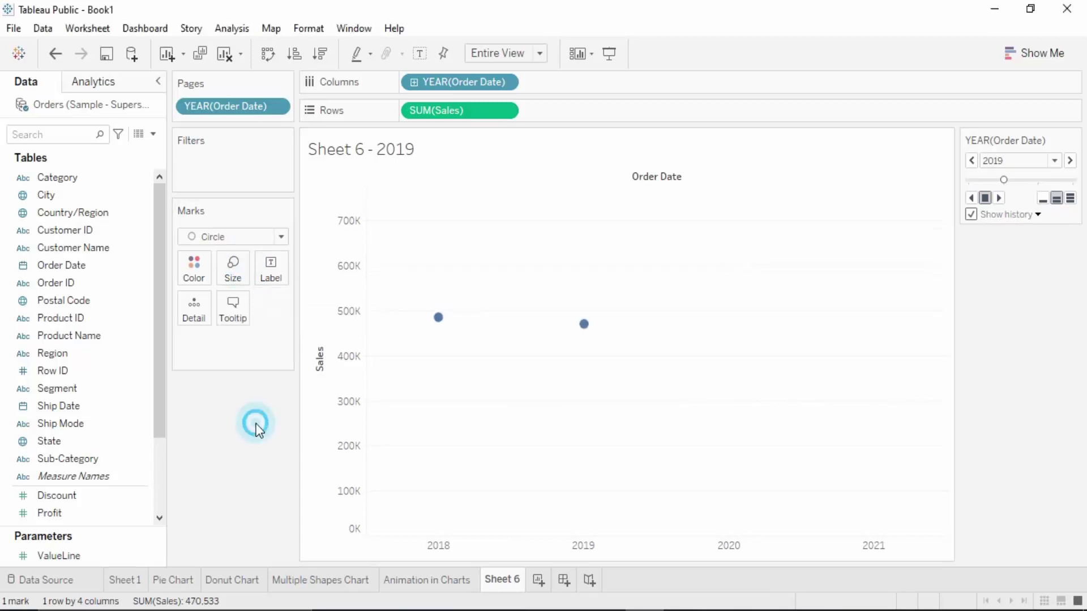
- Set the page history to show trails only and play the years
{"action": "left_click", "coordinate": [1036, 216]}
{"action": "left_click", "coordinate": [982, 360]}
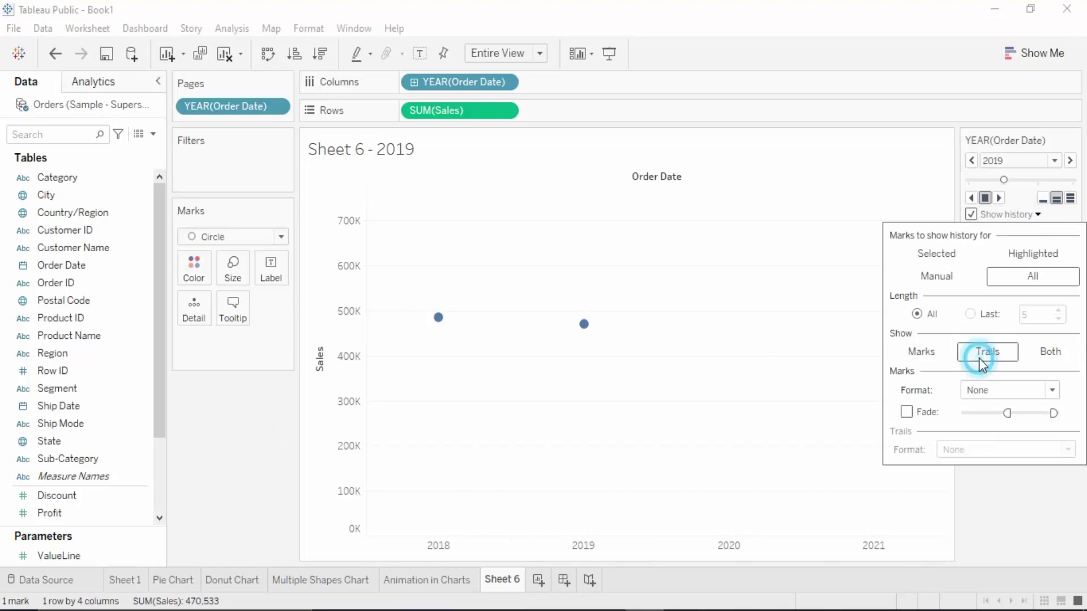
{"action": "left_click", "coordinate": [838, 397]}
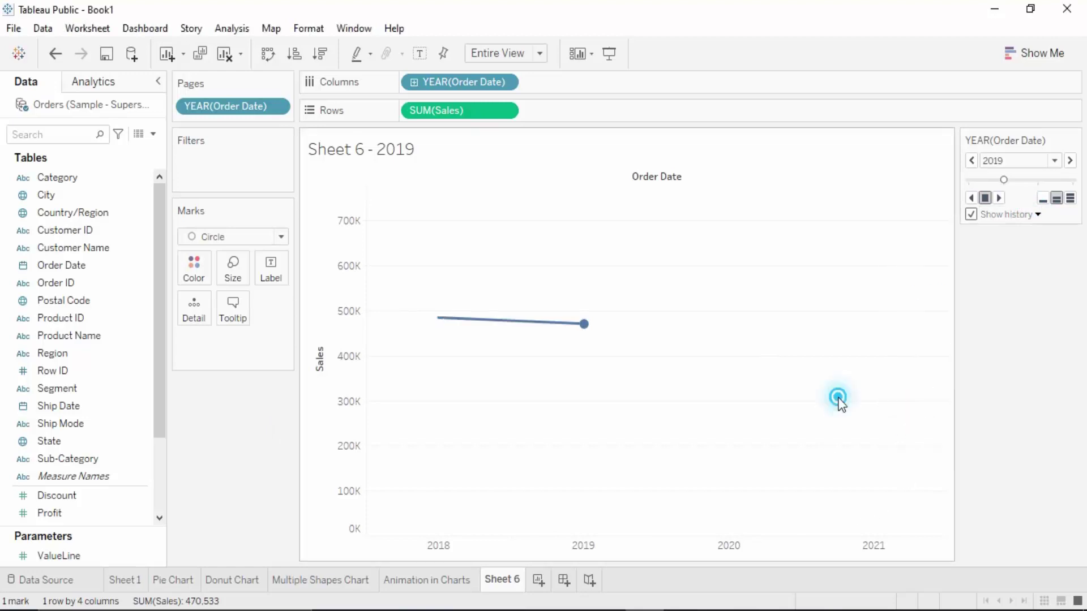
{"action": "left_click", "coordinate": [998, 198]}
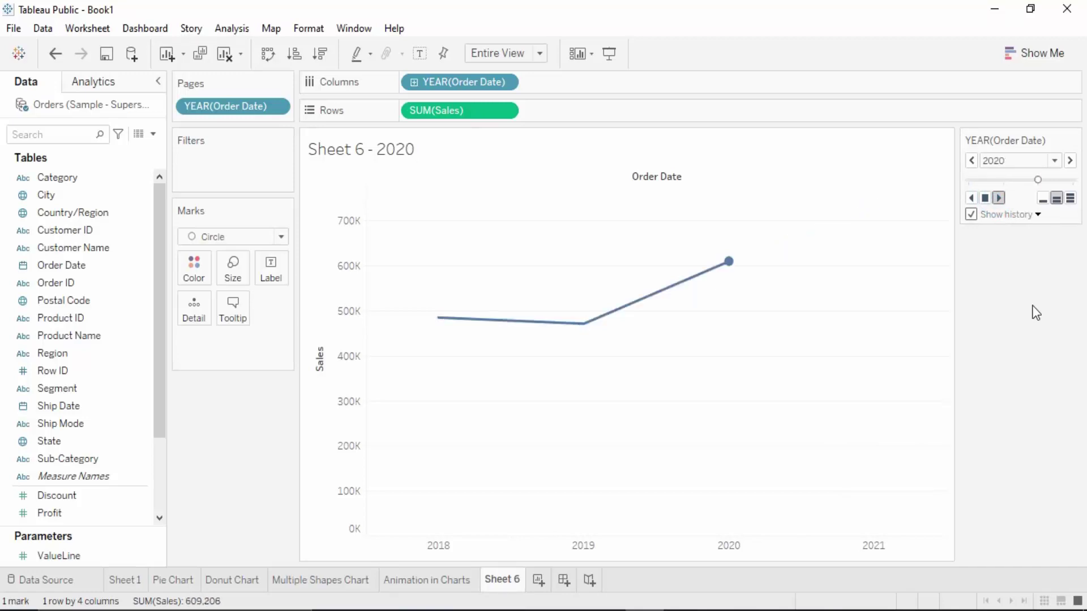
- Set the page history to show both marks and trails
{"action": "left_click", "coordinate": [1037, 214]}
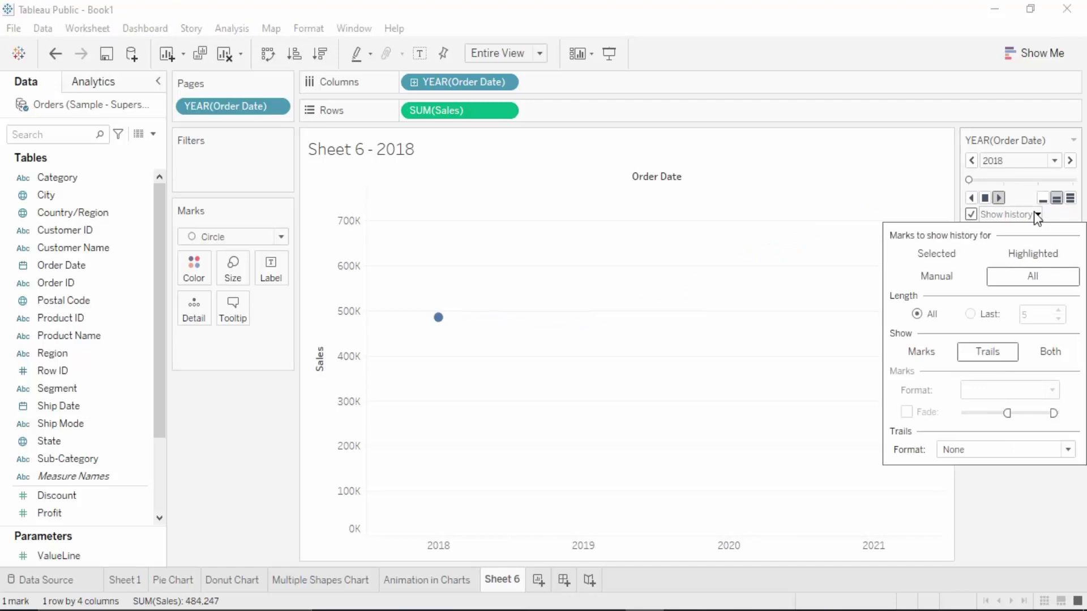
{"action": "left_click", "coordinate": [1044, 355]}
{"action": "left_click", "coordinate": [1015, 508]}
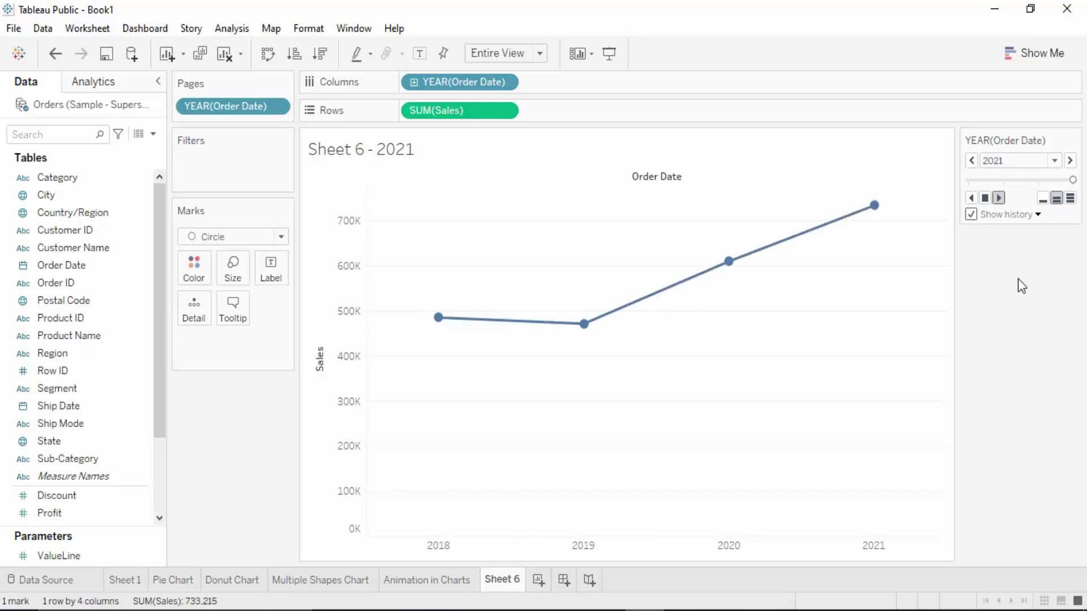
- Drill Order Date in Columns down to quarter, play the pages, and remove the year from Columns
{"action": "left_click", "coordinate": [414, 81]}
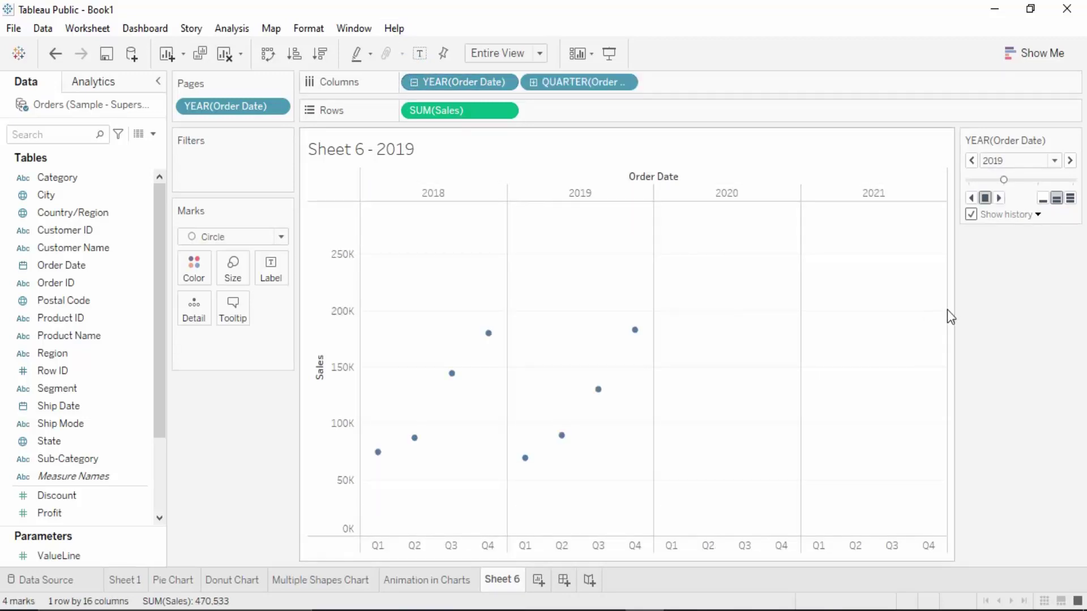
{"action": "left_click", "coordinate": [999, 197]}
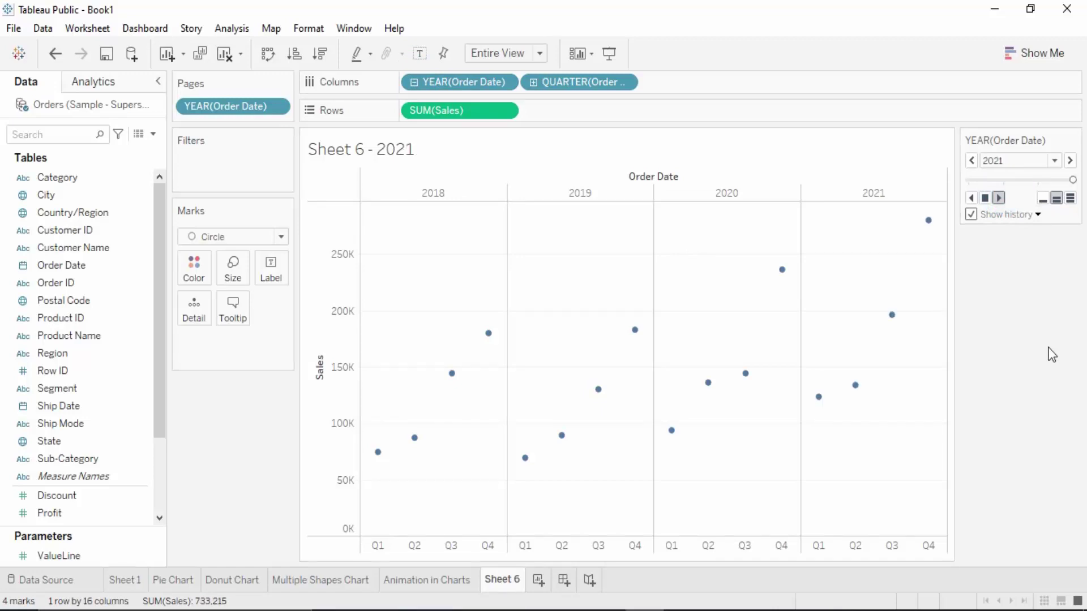
{"action": "left_click", "coordinate": [416, 82]}
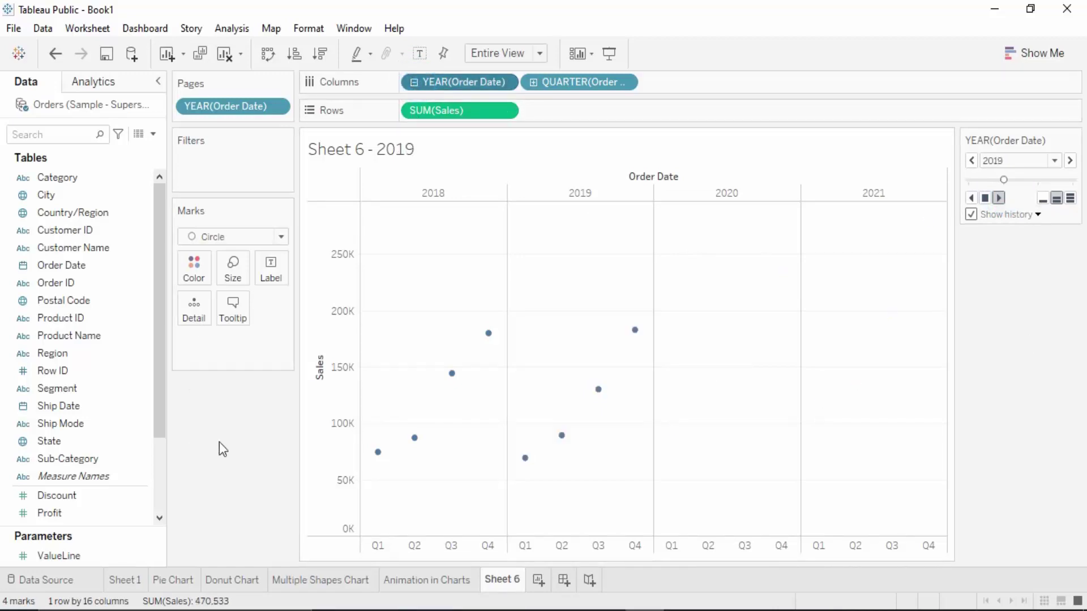
{"action": "left_click_drag", "start_coordinate": [445, 82], "coordinate": [241, 399]}
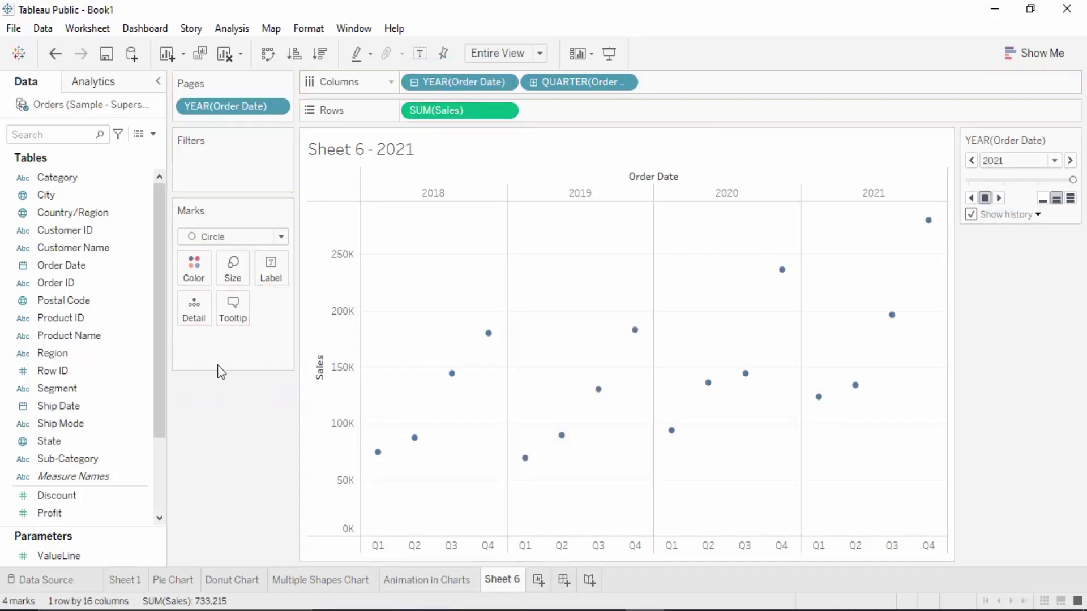
- Switch Pages to the quarter of Order Date and play the quarters
{"action": "left_click", "coordinate": [278, 107]}
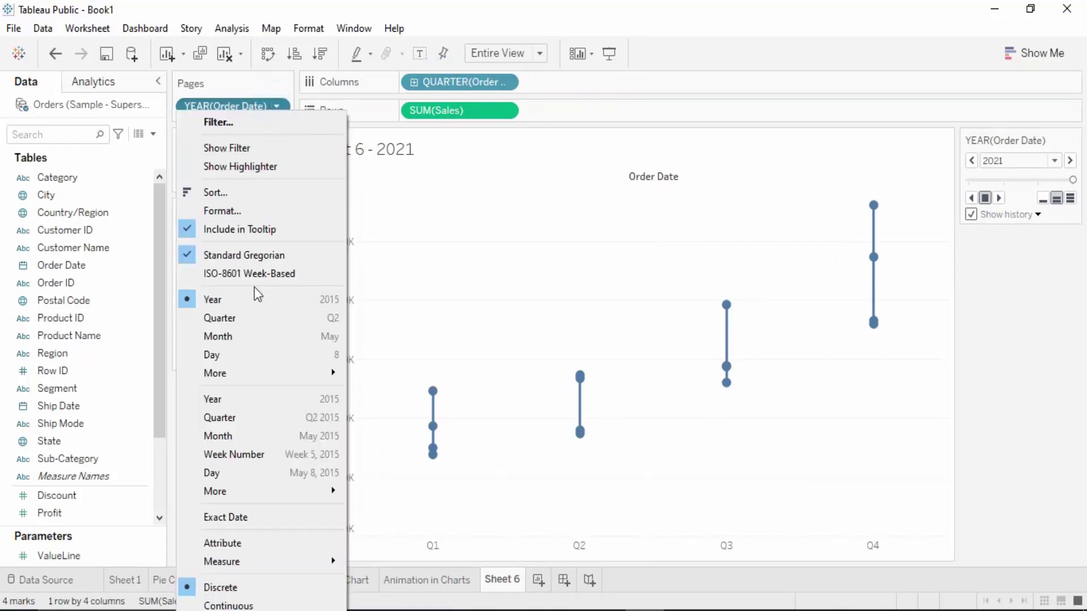
{"action": "left_click", "coordinate": [249, 318]}
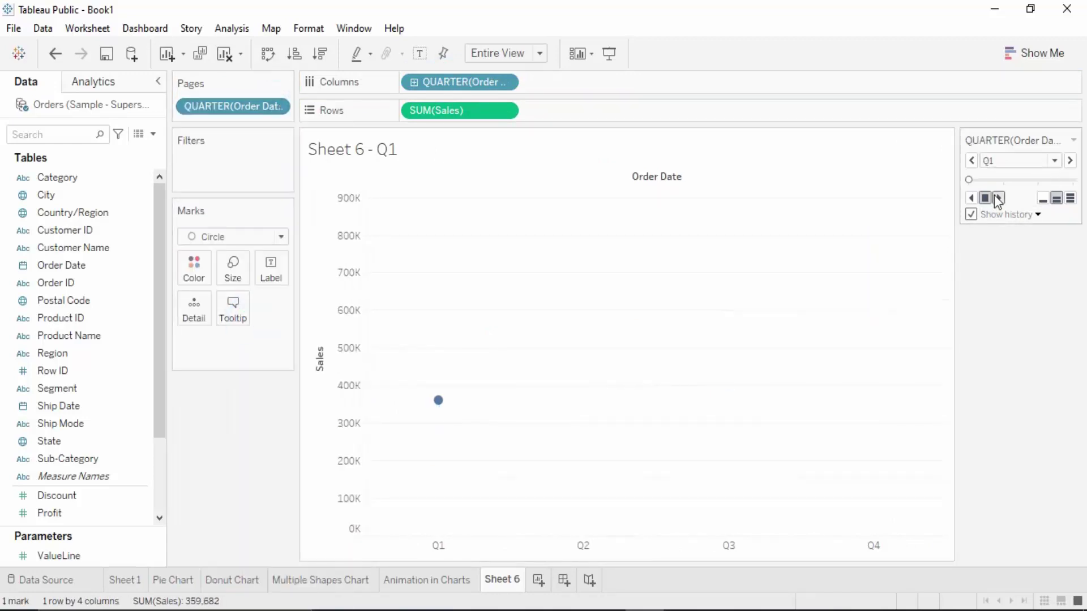
{"action": "left_click", "coordinate": [999, 197]}
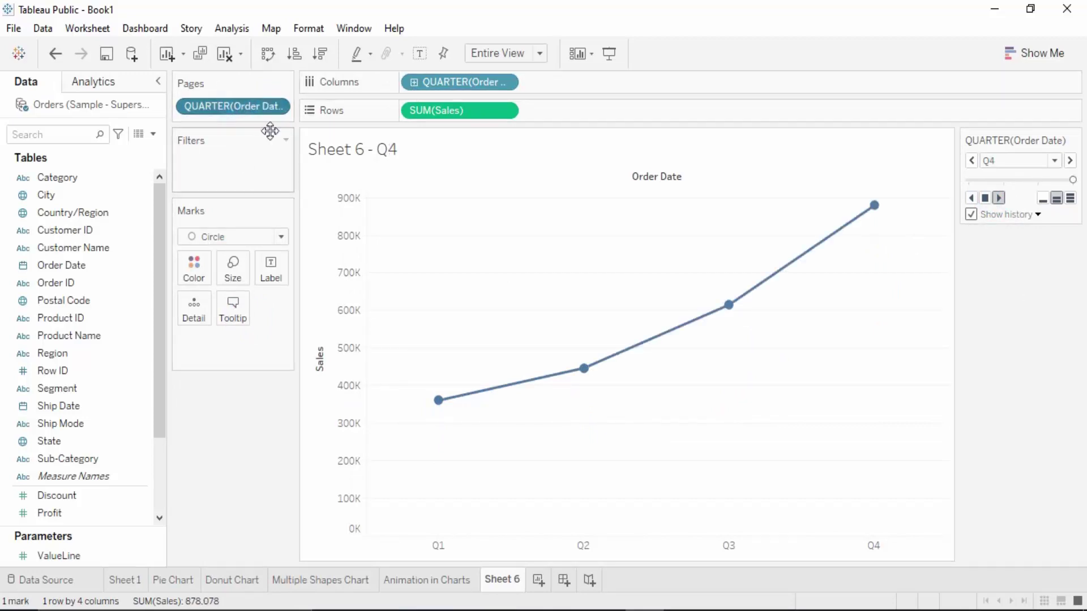
- Switch Pages to the month of Order Date and play the months
{"action": "left_click", "coordinate": [277, 106]}
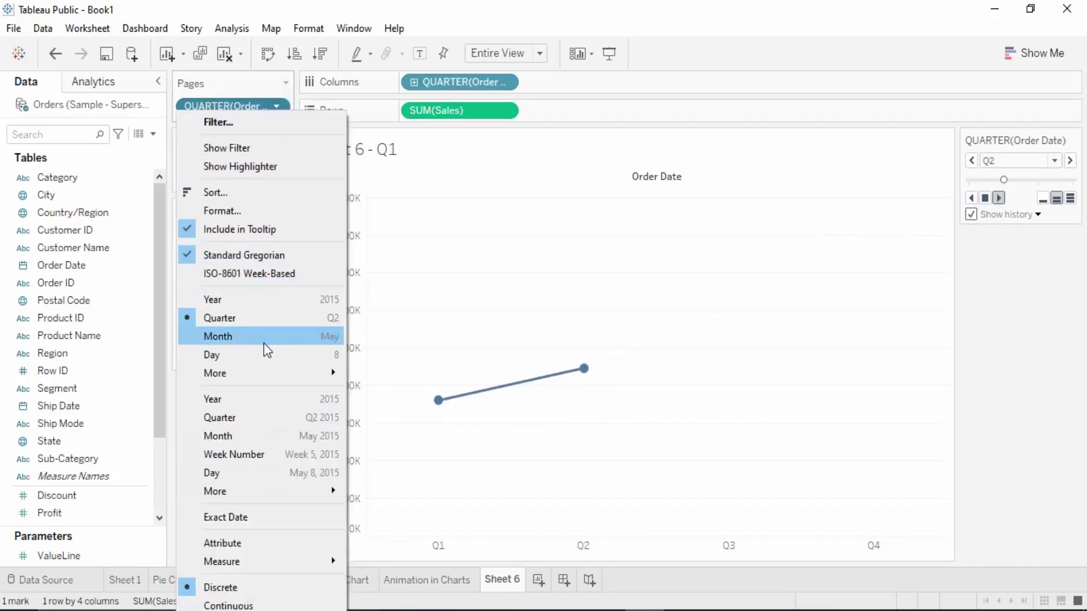
{"action": "left_click", "coordinate": [264, 343]}
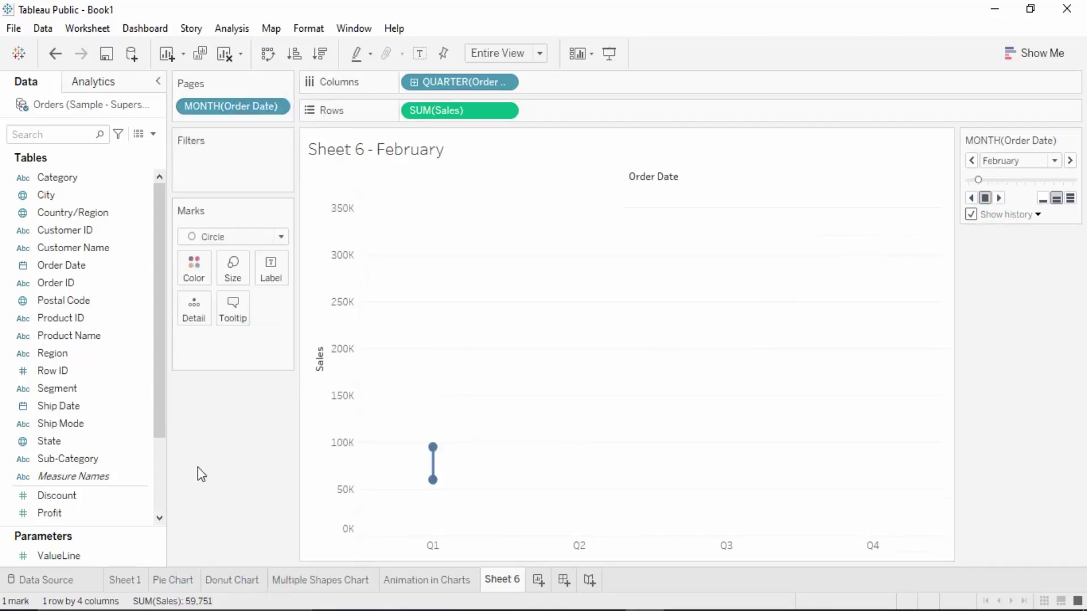
{"action": "left_click", "coordinate": [999, 198]}
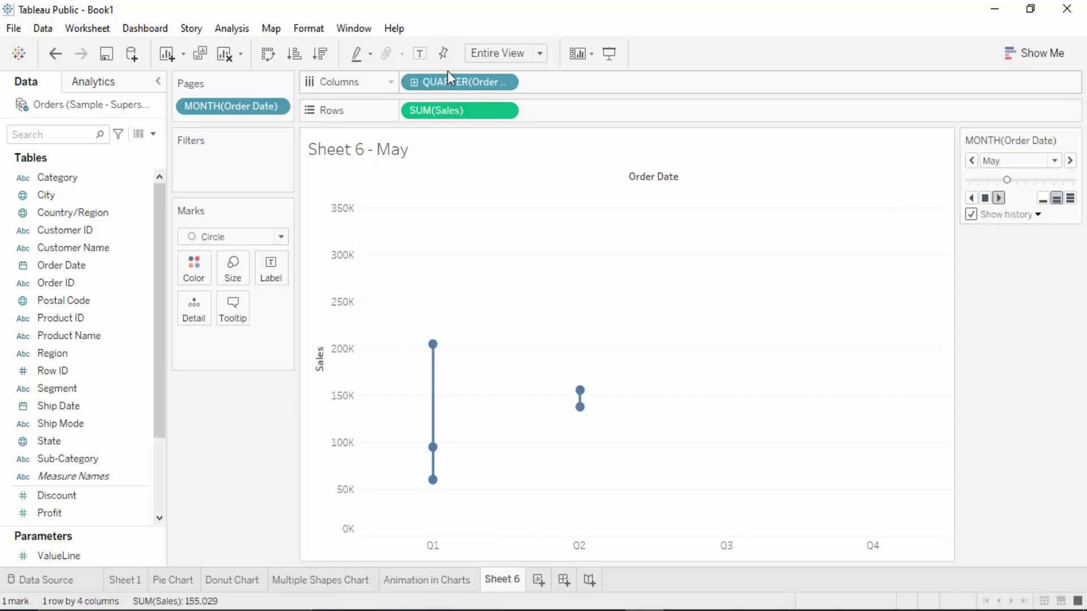
- Replace the quarter in Columns with the month of Order Date and play the pages at the fastest speed
{"action": "left_click", "coordinate": [413, 82]}
{"action": "left_click_drag", "start_coordinate": [429, 86], "coordinate": [256, 410]}
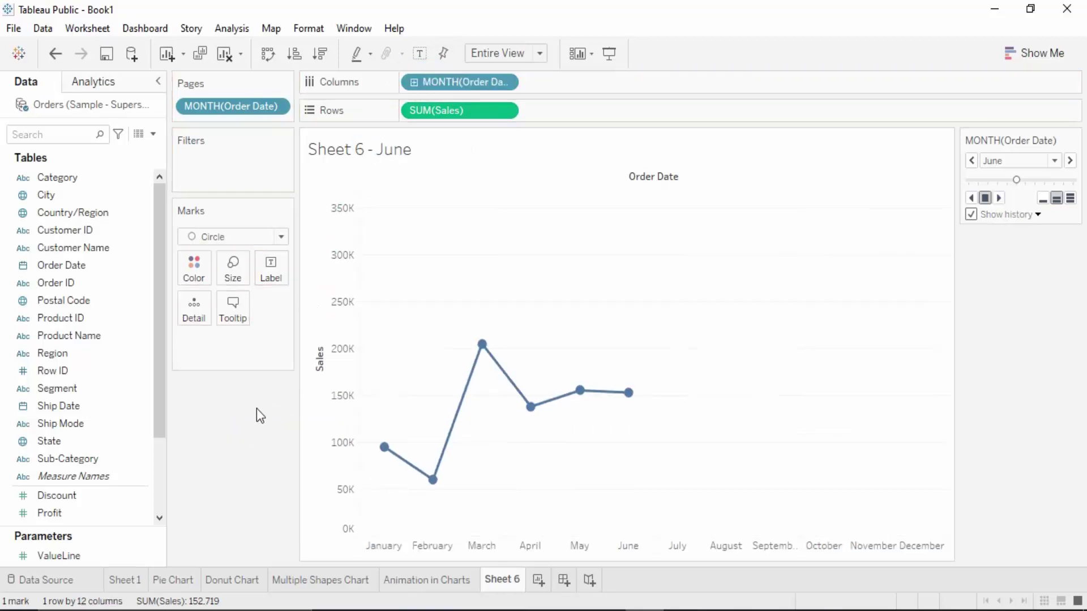
{"action": "left_click", "coordinate": [999, 198]}
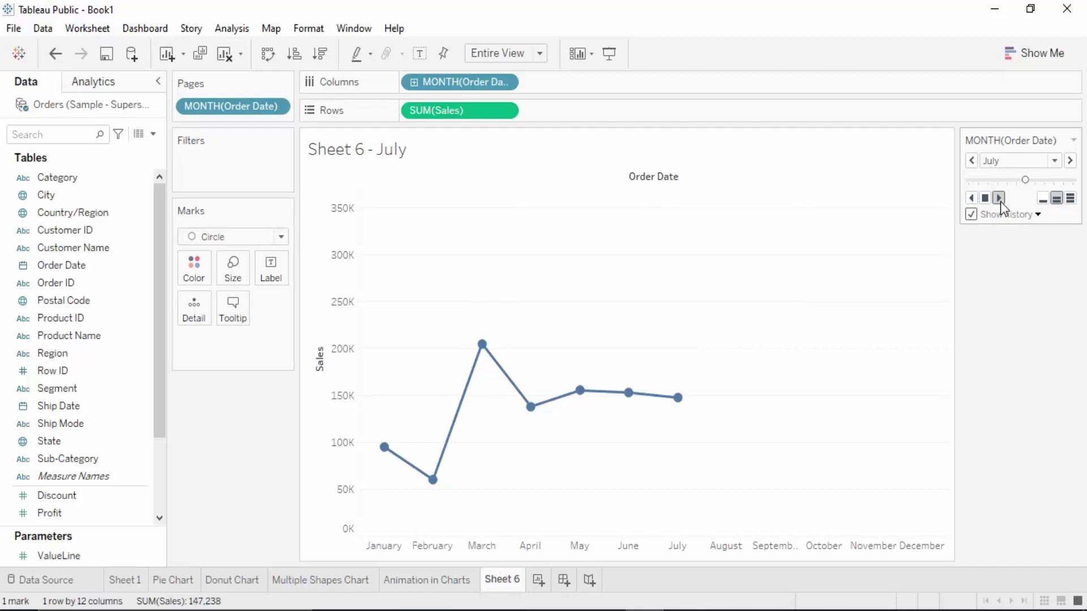
{"action": "left_click", "coordinate": [1070, 199]}
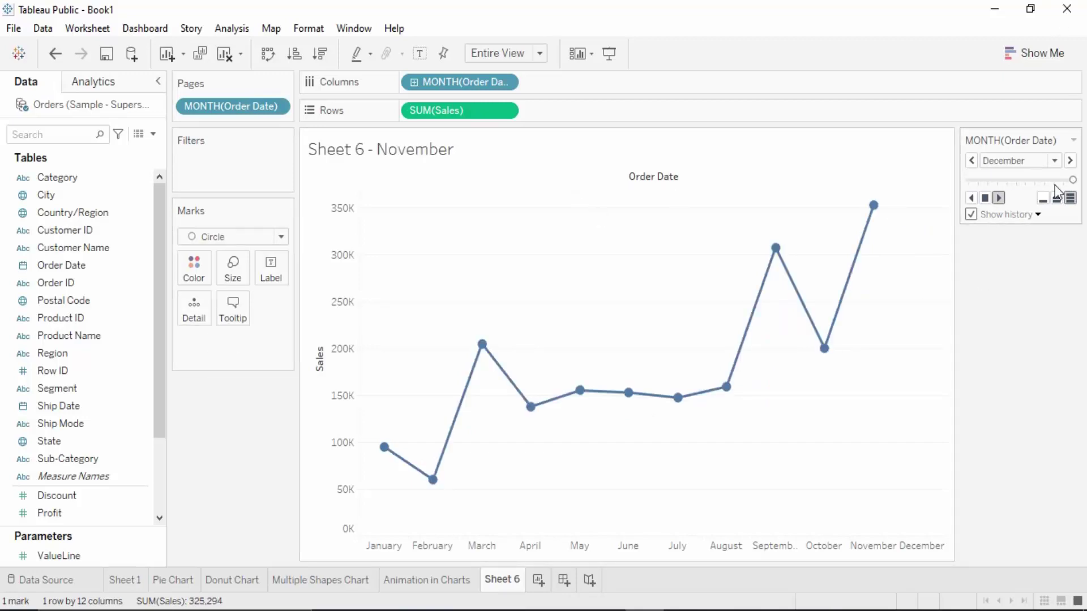
- Turn on Fade for the page history, format the history marks in green, and play the months
{"action": "left_click", "coordinate": [1038, 215]}
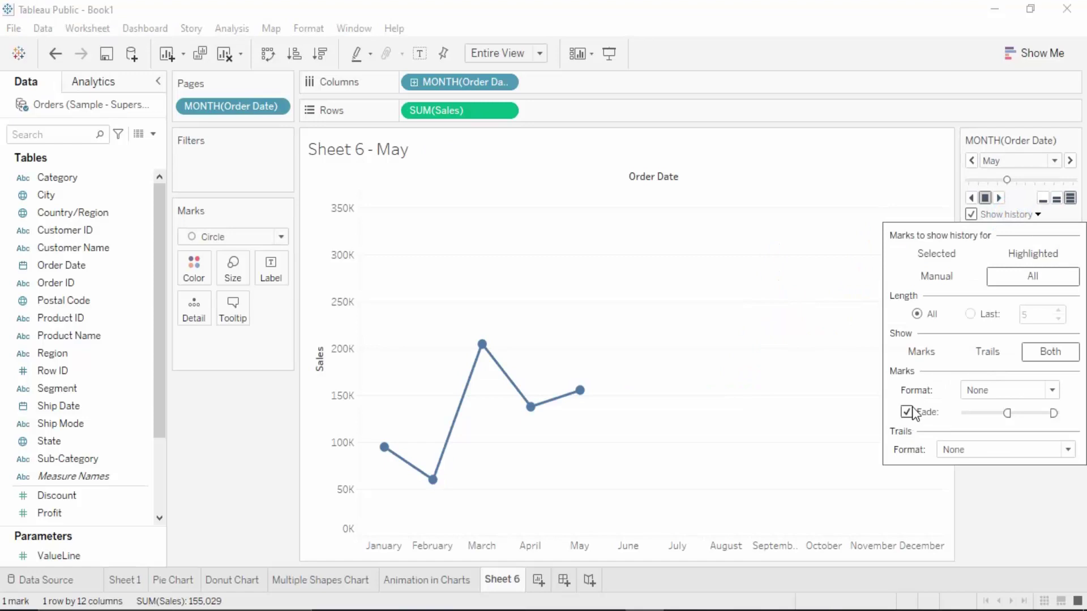
{"action": "left_click", "coordinate": [693, 388]}
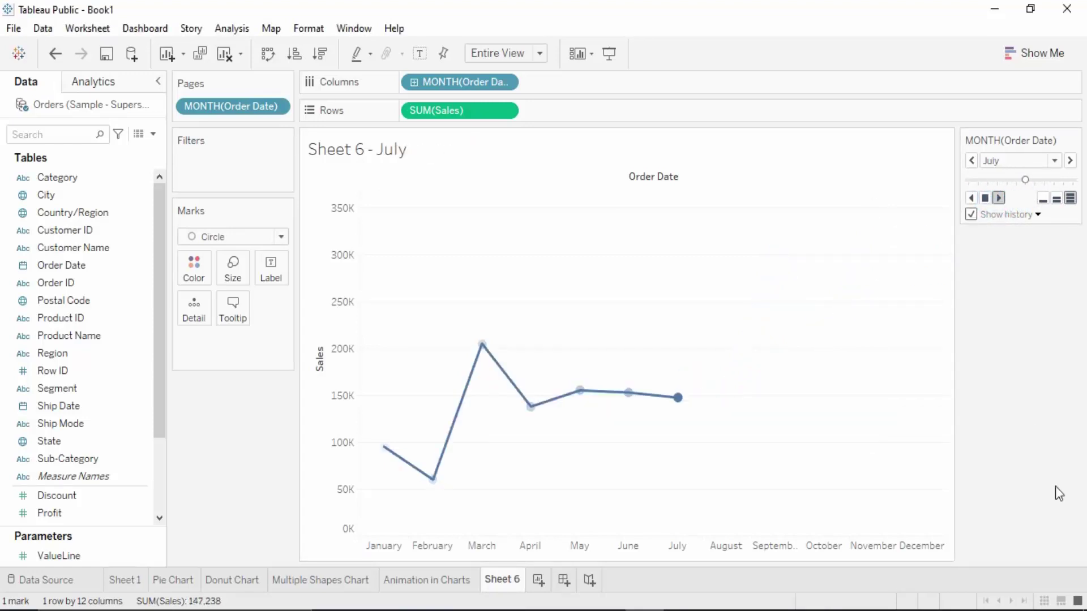
{"action": "left_click", "coordinate": [1017, 218]}
{"action": "left_click", "coordinate": [999, 388]}
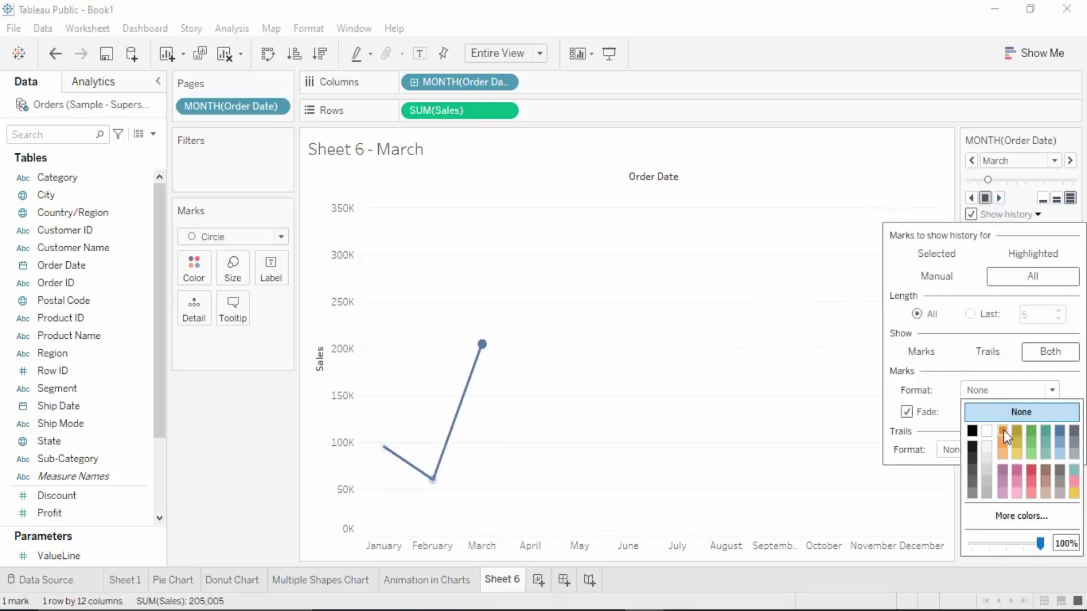
{"action": "left_click", "coordinate": [1031, 436]}
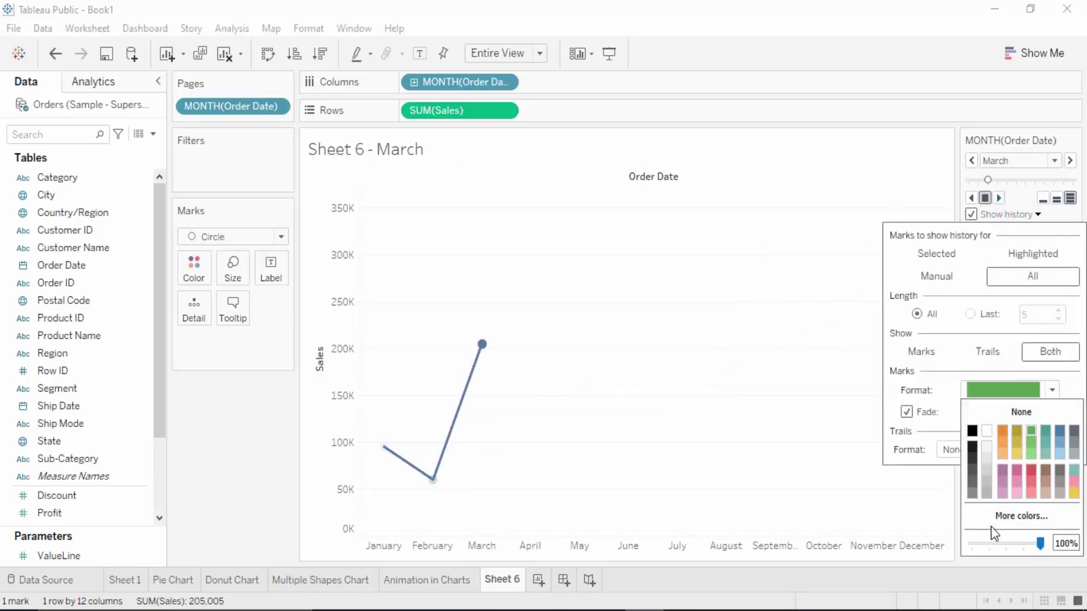
{"action": "left_click", "coordinate": [903, 508]}
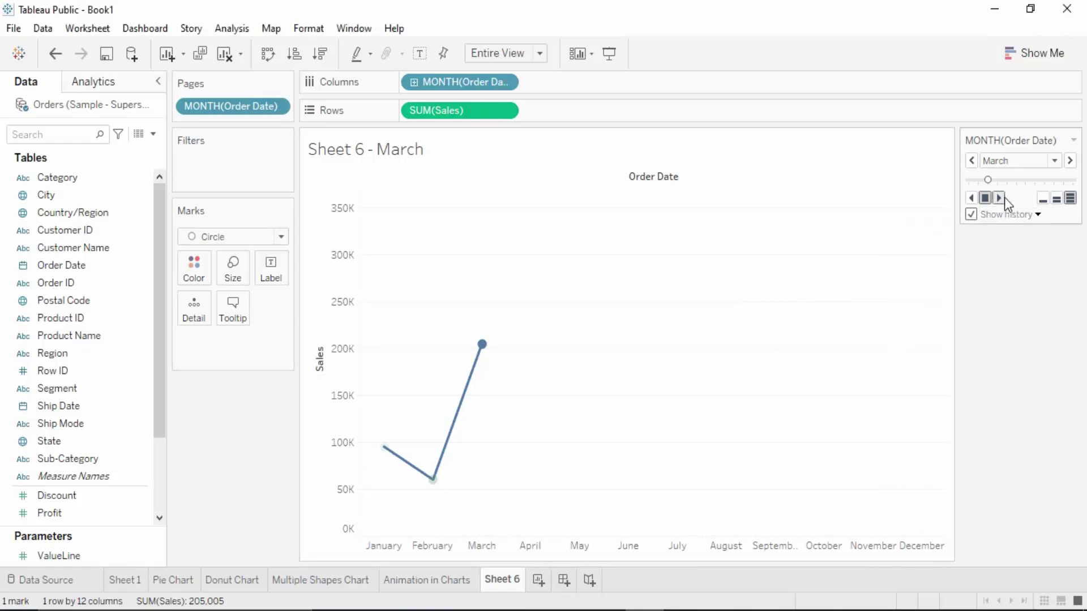
{"action": "left_click", "coordinate": [996, 198]}
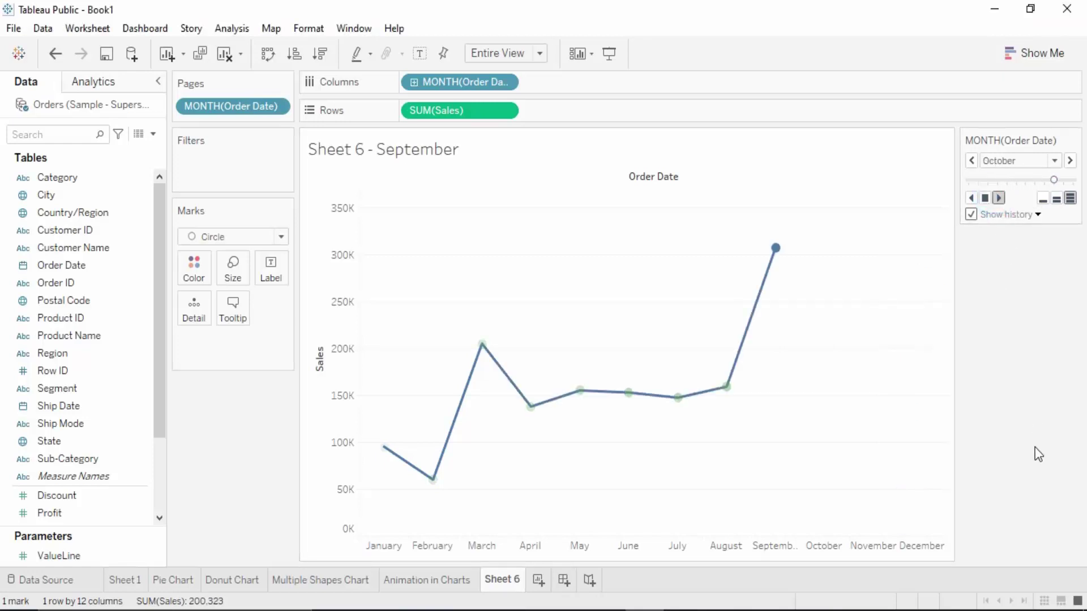